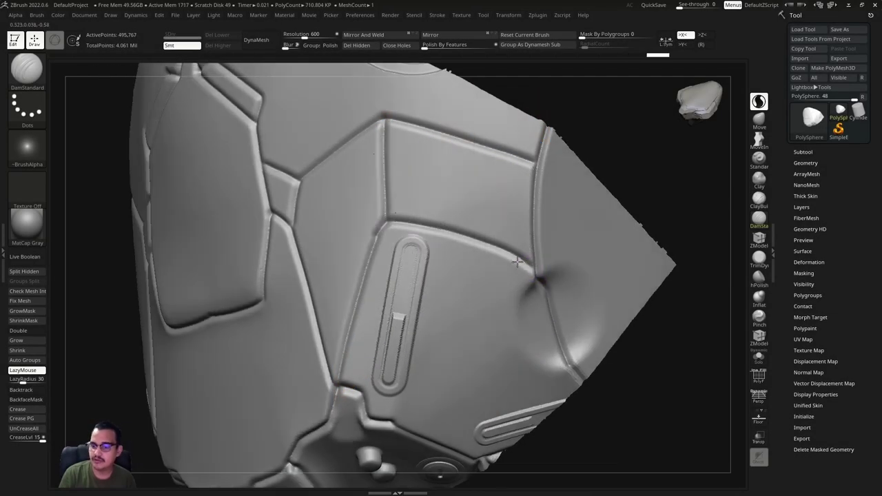
- Carve seam grooves across the helmet's upper shell with LazyMouse on, then view the whole head
mouse_move(513, 260)
right_mouse_down("ctrl")
mouse_move(526, 242)
mouse_move(508, 220)
right_mouse_up("ctrl")
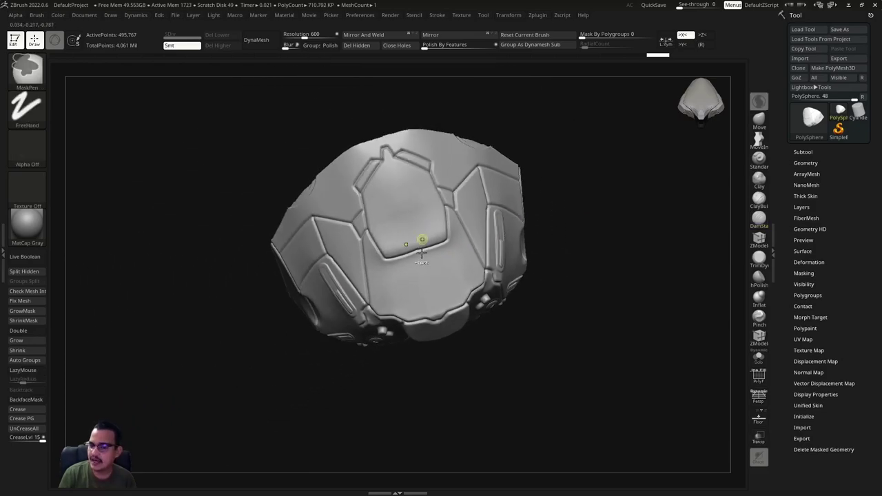
mouse_move(420, 255)
right_mouse_down()
mouse_move(425, 228)
mouse_move(481, 242)
mouse_move(502, 266)
mouse_move(448, 234)
mouse_move(459, 244)
mouse_move(419, 249)
mouse_move(433, 237)
mouse_move(410, 276)
right_mouse_up()
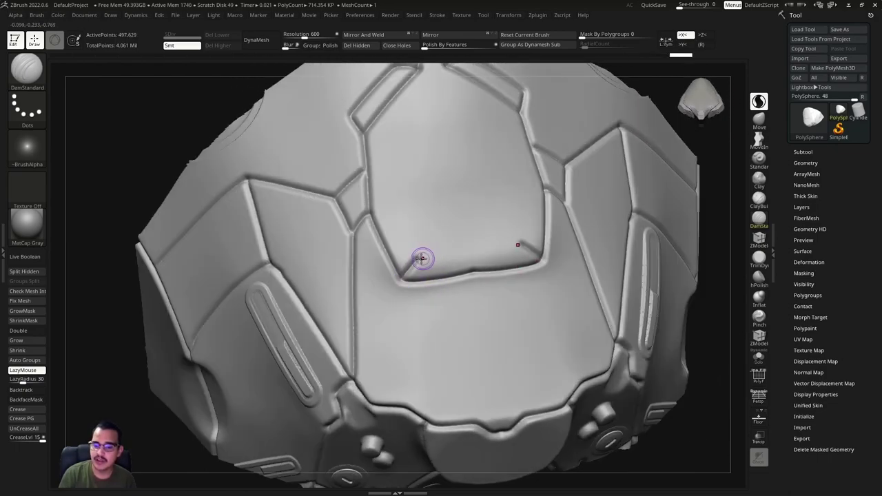
mouse_move(490, 241)
right_mouse_down()
mouse_move(445, 264)
mouse_move(455, 286)
mouse_move(409, 211)
mouse_move(455, 254)
mouse_move(419, 199)
mouse_move(449, 213)
mouse_move(441, 240)
mouse_move(455, 283)
mouse_move(449, 221)
mouse_move(429, 269)
mouse_move(421, 246)
mouse_move(455, 252)
mouse_move(426, 235)
mouse_move(472, 217)
mouse_move(486, 236)
mouse_move(486, 271)
mouse_move(441, 228)
mouse_move(459, 278)
mouse_move(389, 196)
mouse_move(426, 256)
mouse_move(452, 260)
mouse_move(467, 236)
mouse_move(420, 282)
right_mouse_up()
key("l")
key("l")
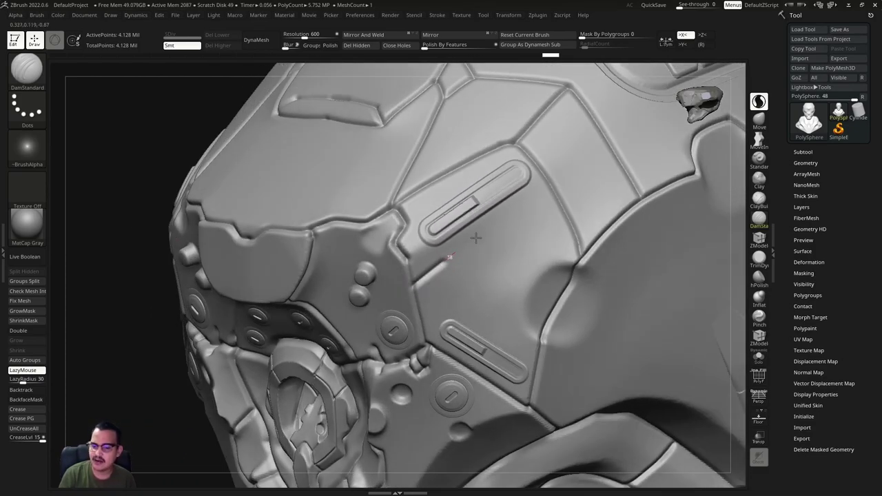
mouse_move(490, 204)
right_mouse_down()
mouse_move(737, 107)
mouse_move(445, 236)
mouse_move(445, 256)
mouse_move(386, 289)
right_mouse_up()
- Isolate the helmet's side panel and carve a seam groove, adjusting brush size
mouse_move(377, 284)
left_mouse_down("ctrl+shift")
mouse_move(514, 360)
mouse_move(565, 297)
left_mouse_up("ctrl+shift")
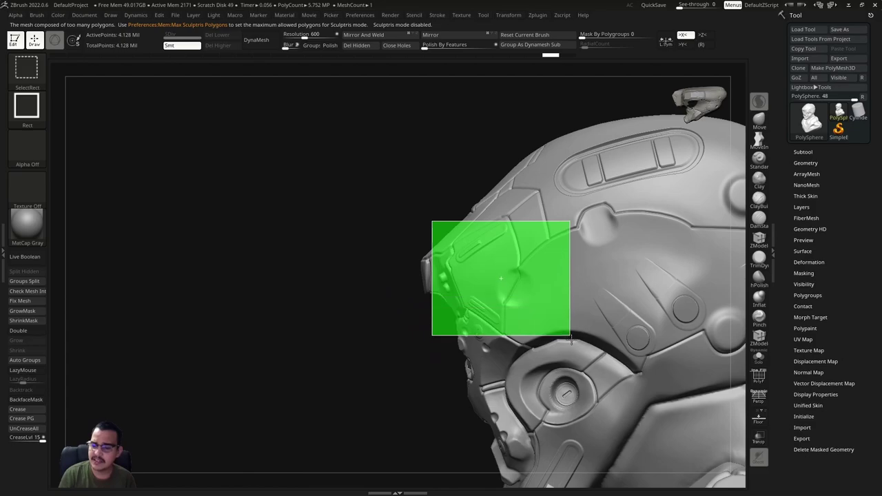
left_click_drag(501, 279, 501, 280, "ctrl+shift")
mouse_move(502, 292)
right_mouse_down()
mouse_move(521, 375)
mouse_move(485, 296)
mouse_move(423, 259)
mouse_move(445, 295)
mouse_move(430, 293)
right_mouse_up()
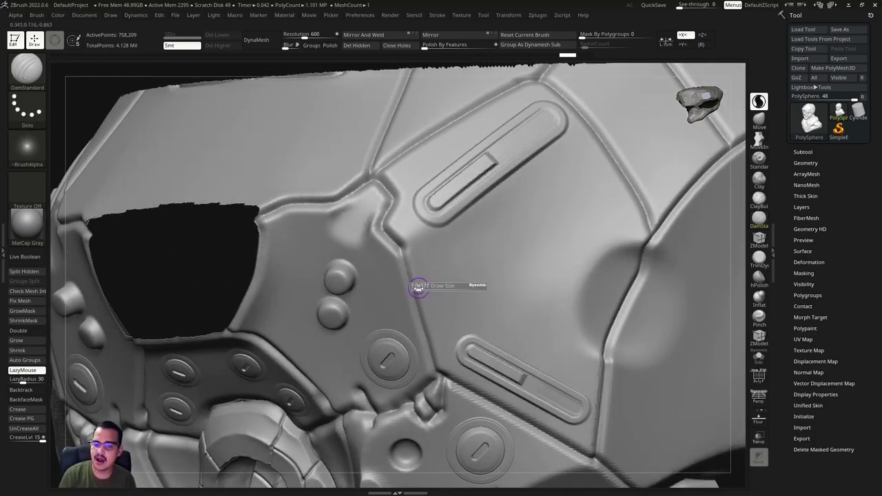
right_click_drag(535, 218, 467, 257)
right_click(453, 269)
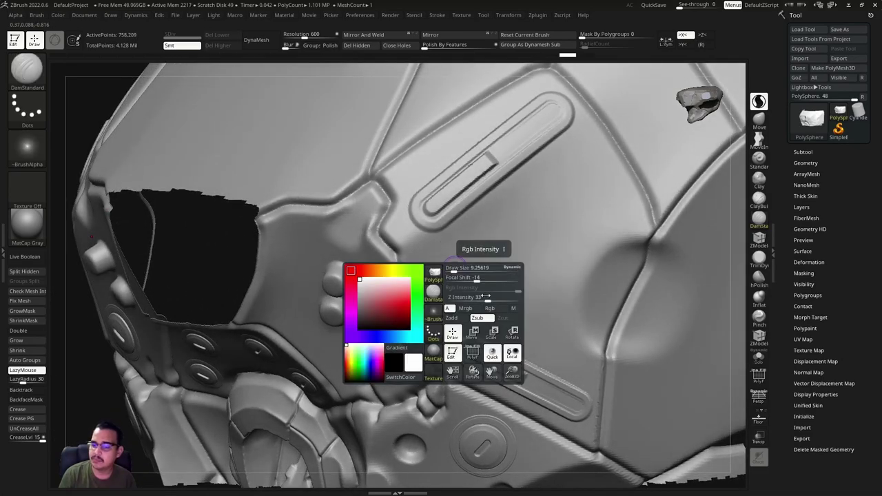
mouse_move(476, 262)
right_mouse_down()
mouse_move(451, 270)
mouse_move(437, 251)
mouse_move(454, 237)
mouse_move(473, 248)
mouse_move(451, 272)
right_mouse_up()
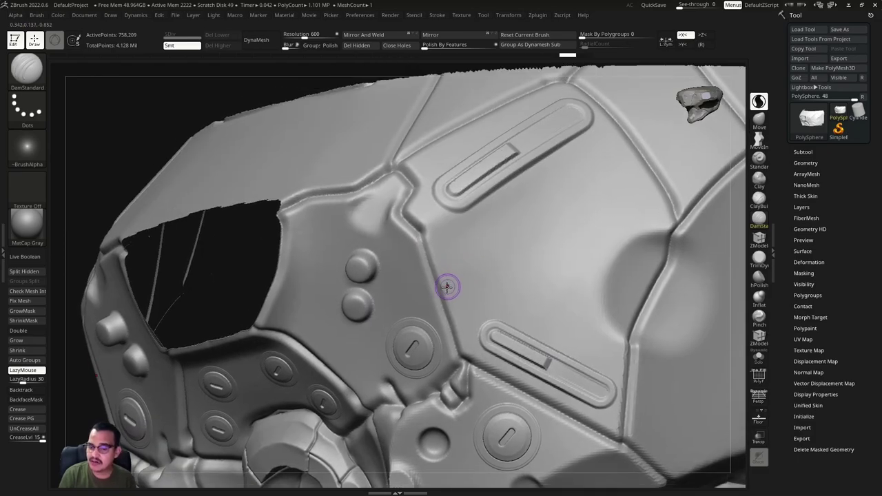
- Smooth away the lower-edge and diagonal grooves on the shell's left side, then frame the helmet
right_click_drag(557, 208, 480, 286)
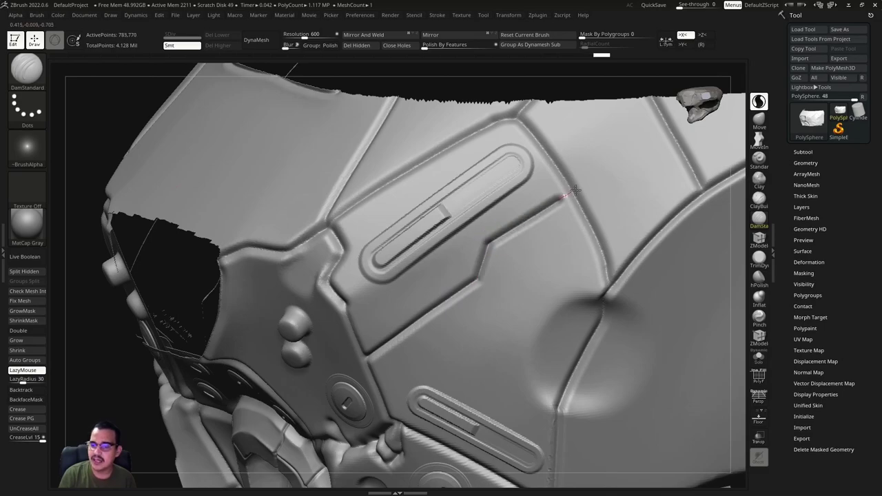
mouse_move(583, 188)
right_mouse_down()
mouse_move(478, 202)
mouse_move(482, 221)
mouse_move(450, 197)
right_mouse_up()
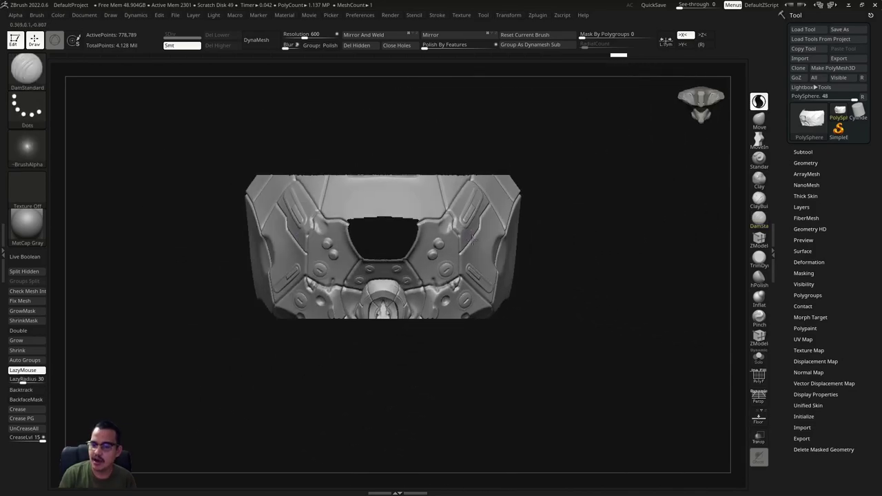
mouse_move(528, 233)
right_mouse_down()
mouse_move(526, 204)
mouse_move(535, 197)
mouse_move(538, 211)
mouse_move(449, 226)
mouse_move(516, 317)
mouse_move(426, 265)
mouse_move(443, 286)
mouse_move(443, 239)
right_mouse_up()
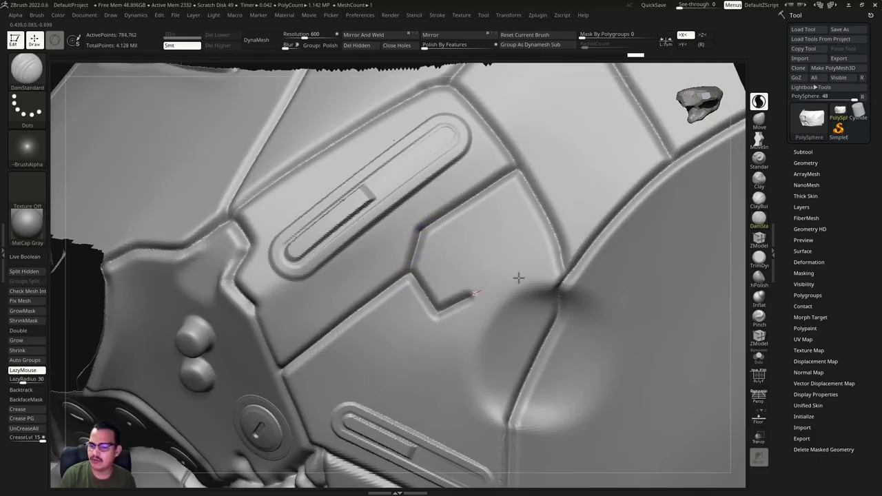
left_click_drag(571, 268, 472, 268, "shift")
left_click_drag(441, 310, 441, 261, "shift")
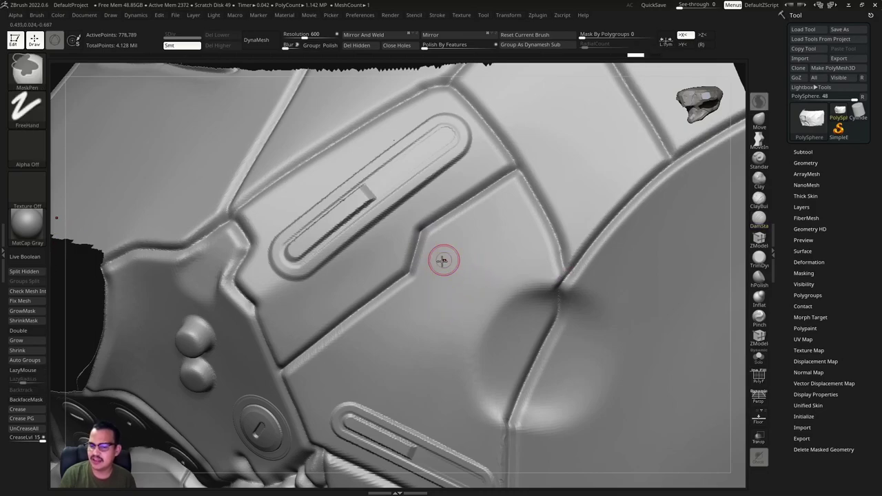
key("f")
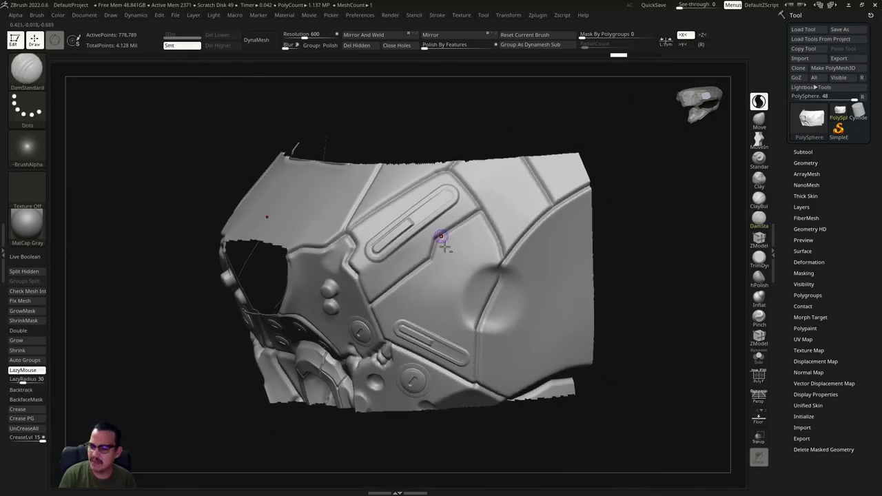
mouse_move(462, 231)
right_mouse_down()
mouse_move(503, 182)
mouse_move(527, 231)
mouse_move(552, 220)
right_mouse_up()
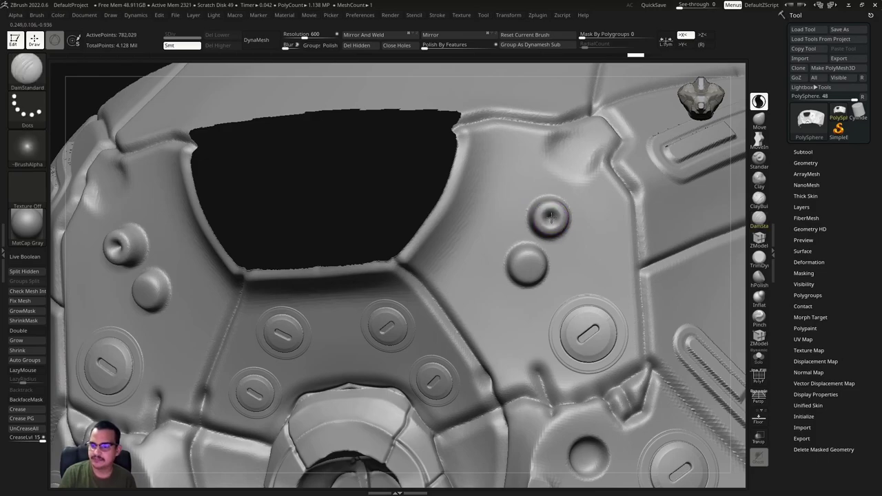
- Close in on the face plate bolts and carve a seam along the lower face plate
right_click_drag(550, 217, 542, 231)
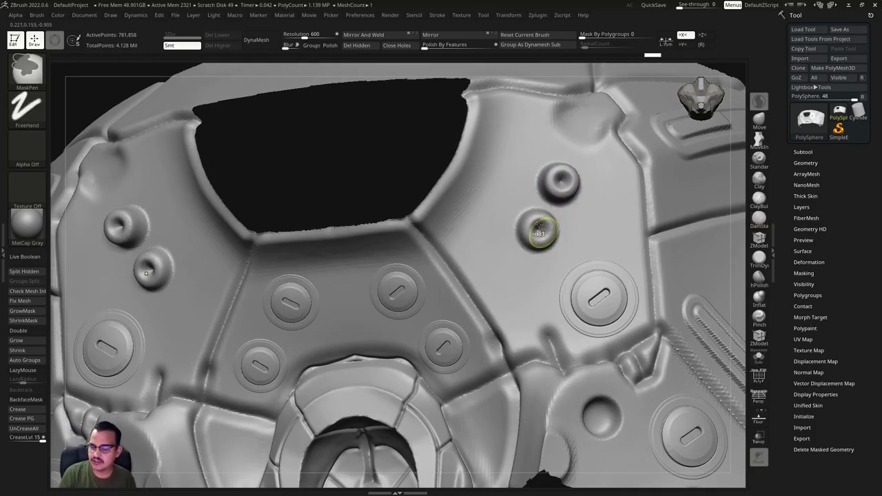
key("f")
mouse_move(537, 219)
right_mouse_down()
mouse_move(511, 217)
mouse_move(537, 259)
mouse_move(567, 215)
mouse_move(570, 231)
mouse_move(633, 205)
right_mouse_up()
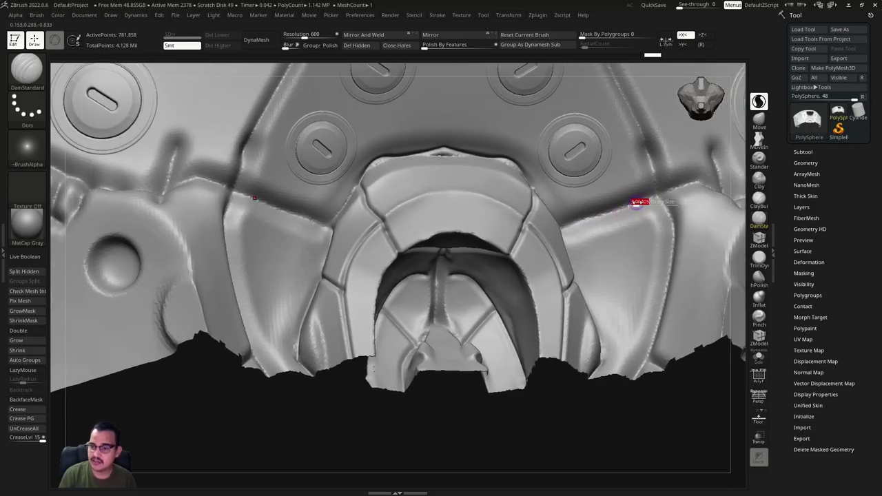
right_click_drag(572, 227, 584, 222)
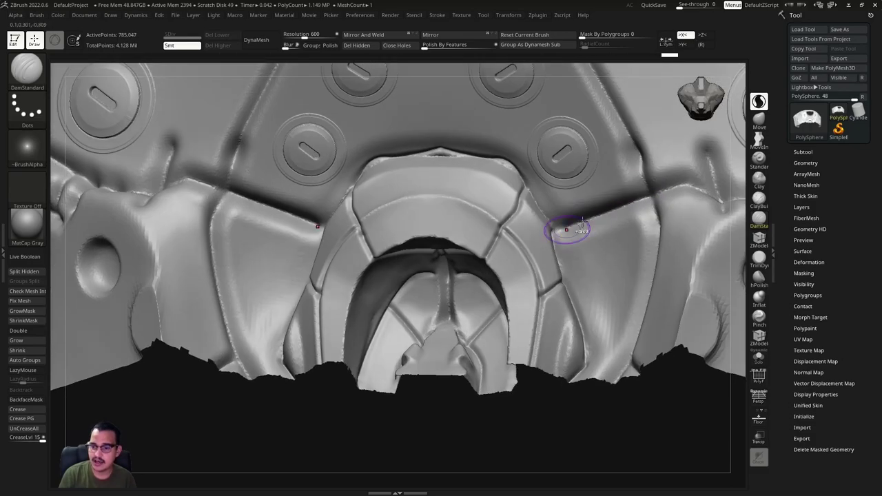
mouse_move(647, 195)
right_mouse_down()
mouse_move(597, 221)
mouse_move(600, 237)
right_mouse_up()
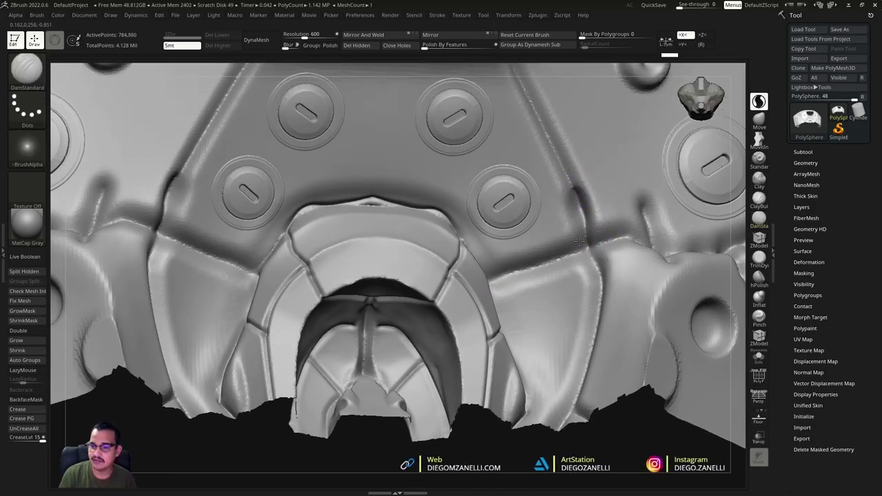
- Carve further seams beside and along the lower face armor panels
mouse_move(581, 190)
right_mouse_down()
mouse_move(571, 256)
mouse_move(530, 165)
mouse_move(532, 175)
right_mouse_up()
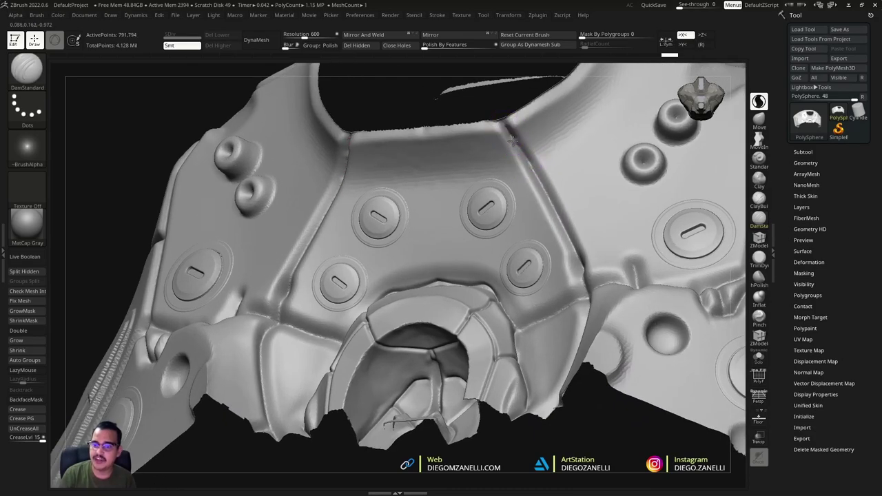
right_click_drag(578, 258, 554, 216)
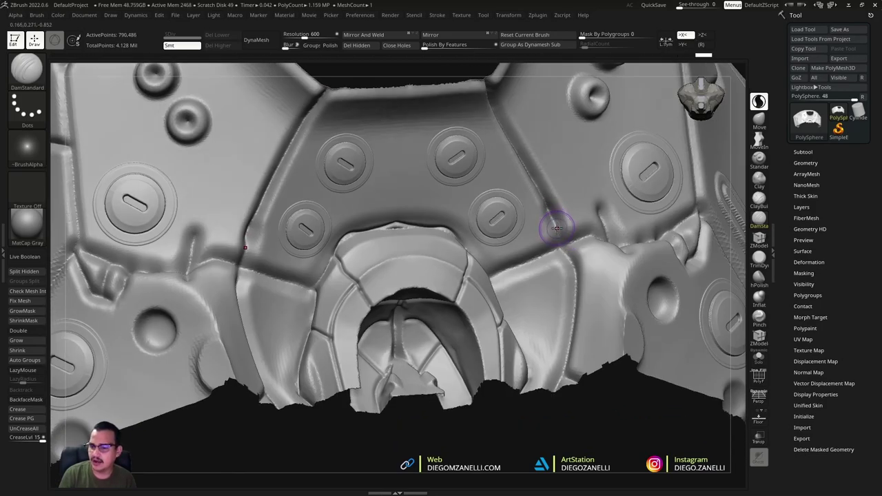
mouse_move(559, 238)
right_mouse_down()
mouse_move(635, 211)
mouse_move(631, 204)
right_mouse_up()
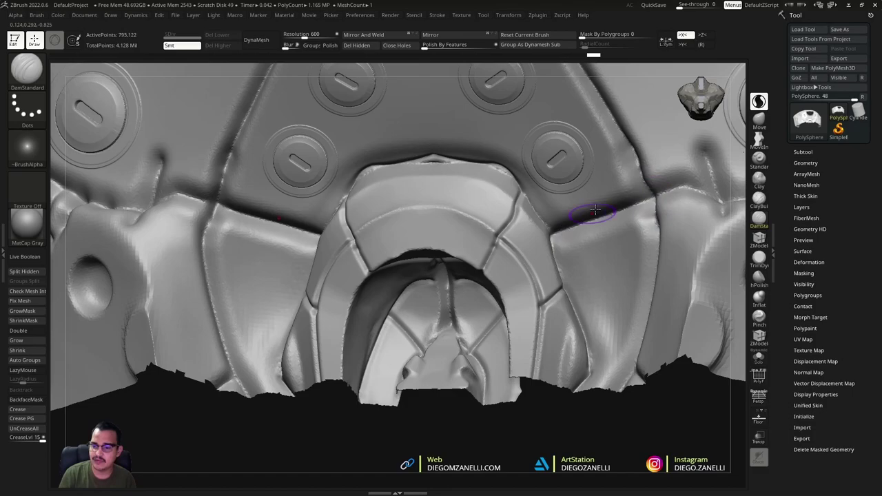
mouse_move(586, 222)
right_mouse_down()
mouse_move(549, 222)
mouse_move(588, 224)
right_mouse_up()
mouse_move(563, 178)
right_mouse_down()
mouse_move(559, 250)
mouse_move(580, 223)
right_mouse_up()
mouse_move(620, 201)
right_mouse_down()
mouse_move(591, 218)
mouse_move(561, 207)
mouse_move(479, 245)
mouse_move(465, 240)
right_mouse_up()
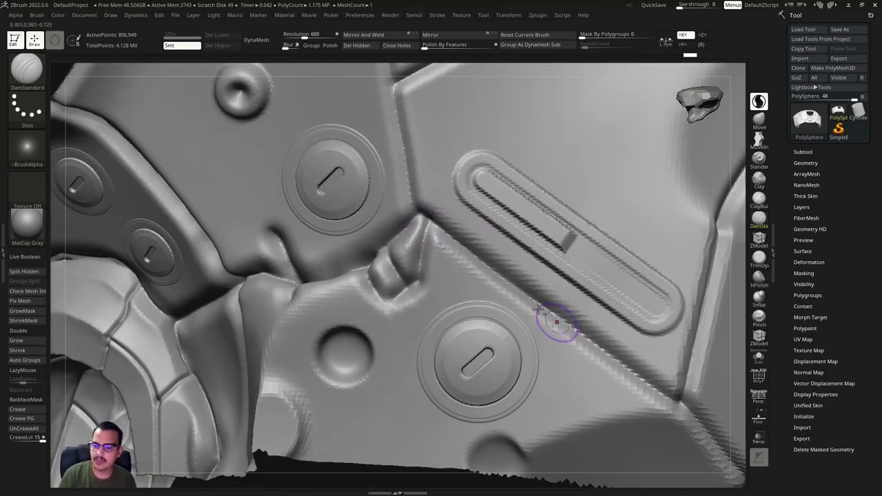
- Carve a groove beside the cheek panel's oblong pad, then bring the helmet front into view
right_click_drag(554, 320, 455, 238)
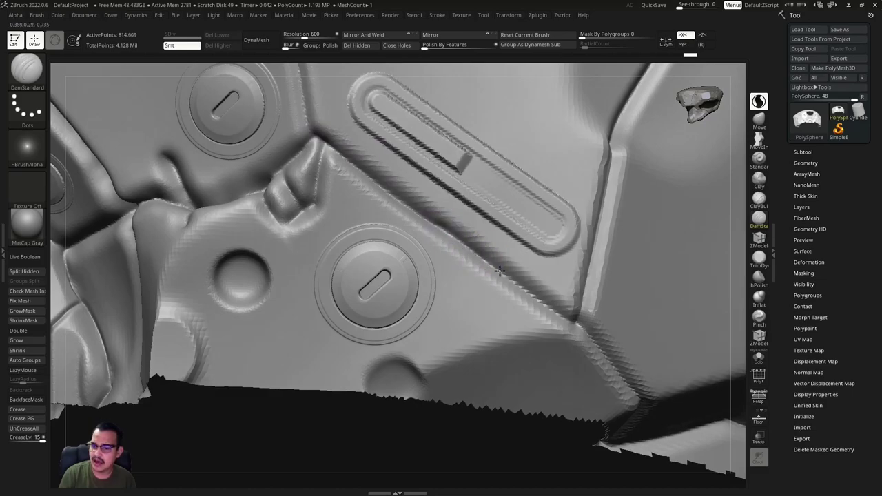
mouse_move(576, 326)
right_mouse_down()
mouse_move(473, 252)
mouse_move(528, 292)
mouse_move(480, 235)
right_mouse_up()
mouse_move(555, 323)
right_mouse_down()
mouse_move(498, 256)
mouse_move(514, 273)
right_mouse_up()
mouse_move(533, 329)
right_mouse_down()
mouse_move(514, 243)
mouse_move(531, 246)
mouse_move(492, 277)
mouse_move(455, 232)
mouse_move(447, 275)
mouse_move(528, 242)
mouse_move(455, 300)
mouse_move(487, 231)
mouse_move(503, 244)
mouse_move(467, 325)
mouse_move(465, 237)
mouse_move(491, 259)
mouse_move(445, 256)
mouse_move(470, 233)
mouse_move(479, 282)
mouse_move(492, 283)
mouse_move(435, 246)
mouse_move(472, 264)
mouse_move(493, 242)
mouse_move(477, 230)
mouse_move(443, 144)
mouse_move(472, 246)
mouse_move(540, 128)
right_mouse_up()
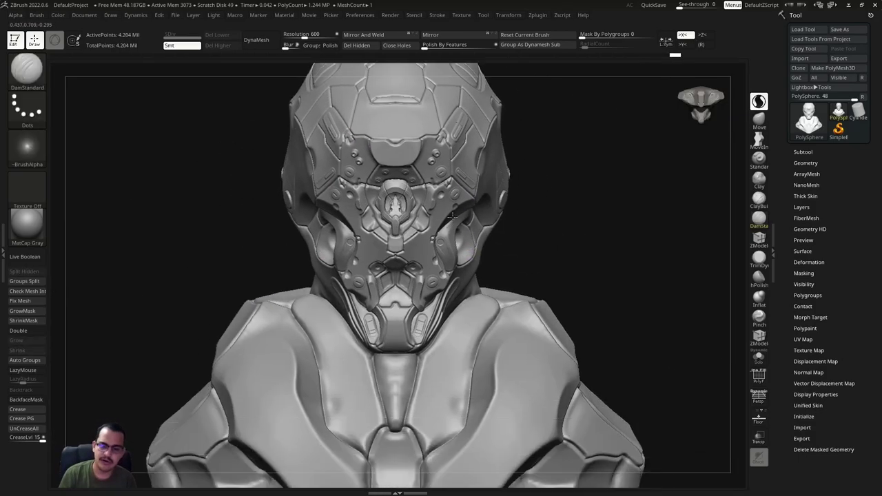
mouse_move(603, 195)
left_mouse_down("ctrl+shift")
mouse_move(498, 395)
mouse_move(492, 384)
left_mouse_up("ctrl+shift")
mouse_move(492, 384)
right_mouse_down()
mouse_move(482, 310)
mouse_move(493, 291)
mouse_move(430, 393)
right_mouse_up()
left_click(483, 310, "ctrl+shift")
mouse_move(420, 401)
left_mouse_down("ctrl+shift")
mouse_move(565, 220)
mouse_move(555, 242)
mouse_move(531, 229)
left_mouse_up("ctrl+shift")
right_click_drag(531, 230, 545, 262)
key("f")
right_click_drag(519, 297, 481, 295, "ctrl")
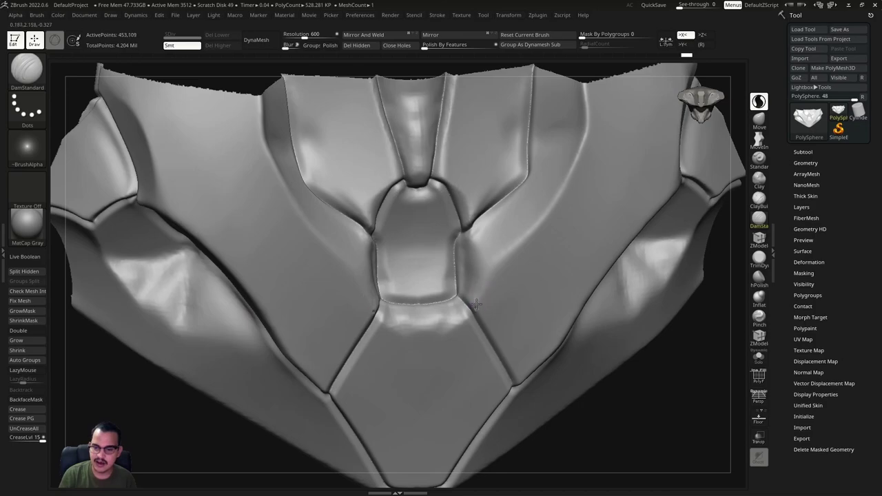
left_click(760, 285)
mouse_move(443, 387)
right_mouse_down("ctrl")
mouse_move(459, 289)
mouse_move(459, 306)
right_mouse_up("ctrl")
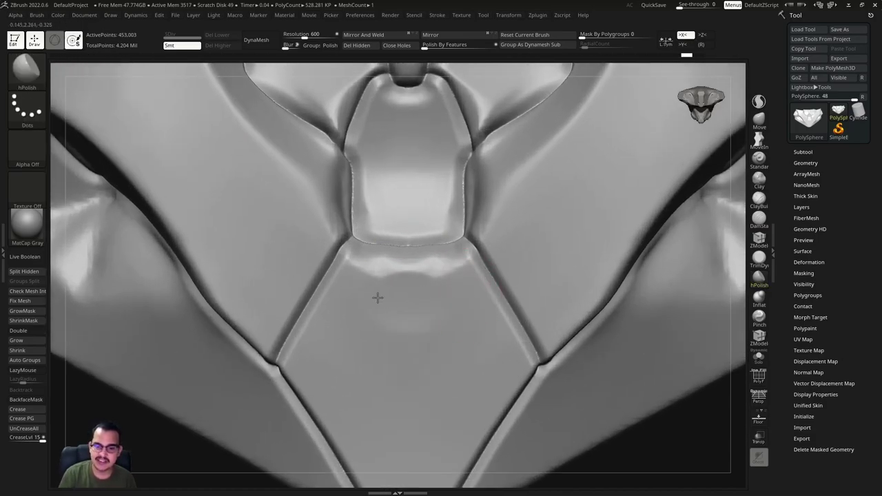
mouse_move(377, 298)
right_mouse_down()
mouse_move(425, 294)
mouse_move(423, 285)
right_mouse_up()
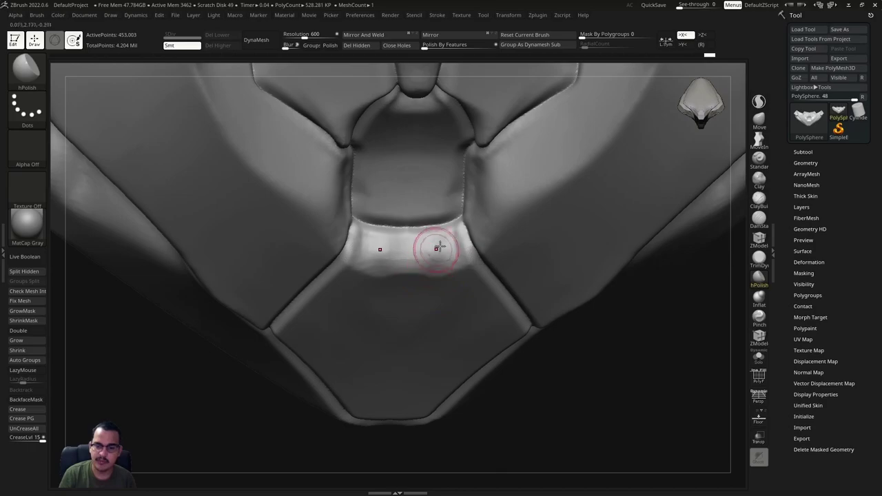
mouse_move(415, 249)
right_mouse_down()
mouse_move(393, 248)
mouse_move(399, 233)
right_mouse_up()
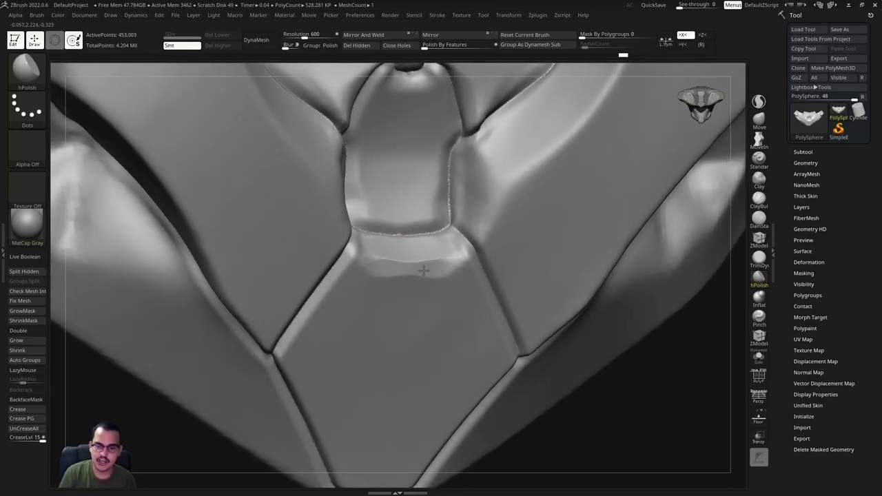
mouse_move(422, 271)
right_mouse_down()
mouse_move(388, 273)
mouse_move(437, 277)
mouse_move(443, 232)
right_mouse_up()
key("f")
right_click_drag(388, 242, 452, 271, "ctrl")
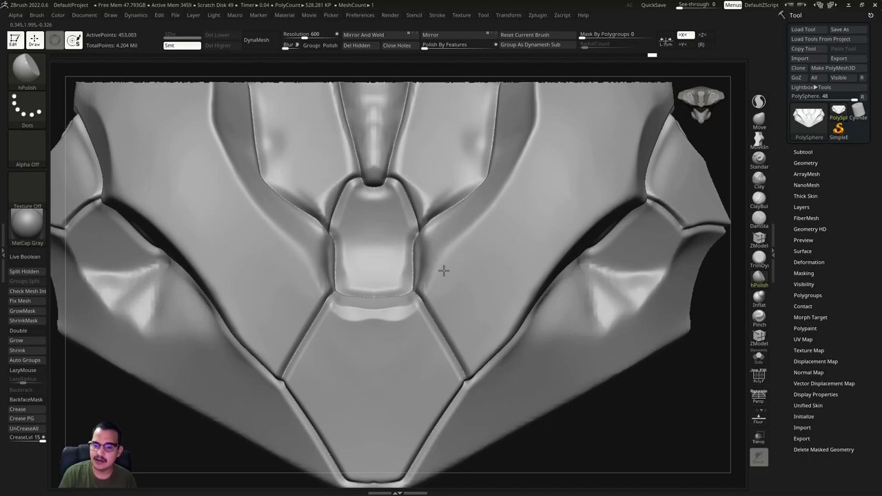
mouse_move(451, 306)
right_mouse_down()
mouse_move(467, 256)
mouse_move(487, 249)
mouse_move(487, 233)
mouse_move(452, 258)
mouse_move(377, 262)
mouse_move(380, 318)
right_mouse_up()
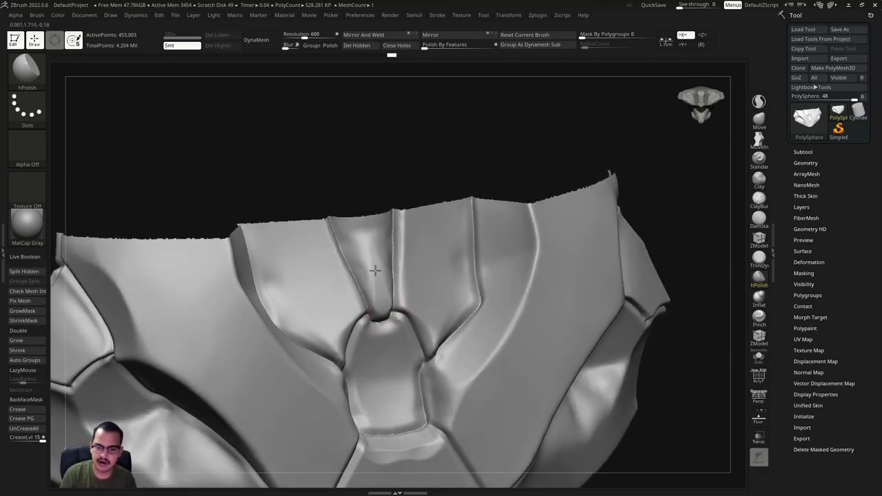
- Orbit around the chest plate to inspect it from several angles
mouse_move(378, 282)
right_mouse_down()
mouse_move(369, 268)
mouse_move(393, 260)
mouse_move(416, 279)
mouse_move(413, 291)
mouse_move(431, 252)
mouse_move(407, 300)
mouse_move(416, 284)
right_mouse_up()
key("f")
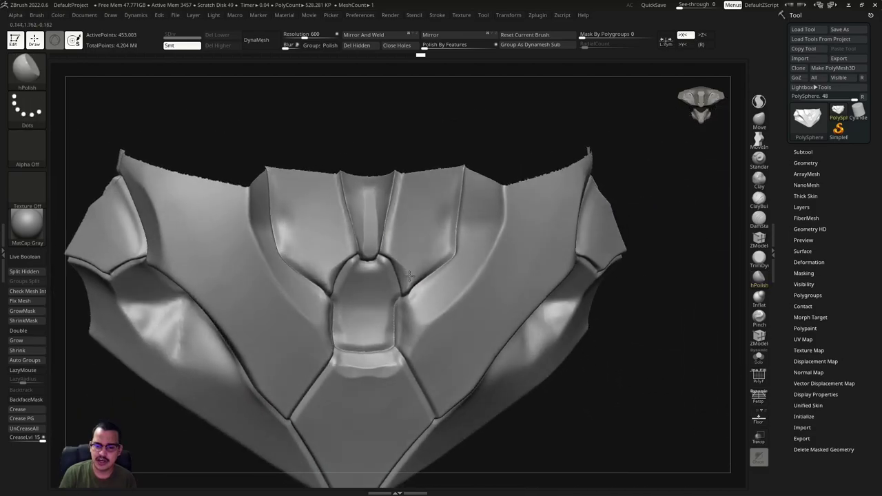
mouse_move(423, 246)
right_mouse_down("alt")
mouse_move(390, 227)
mouse_move(397, 271)
mouse_move(401, 260)
mouse_move(413, 271)
mouse_move(441, 264)
mouse_move(423, 265)
mouse_move(405, 213)
mouse_move(450, 238)
right_mouse_up("alt")
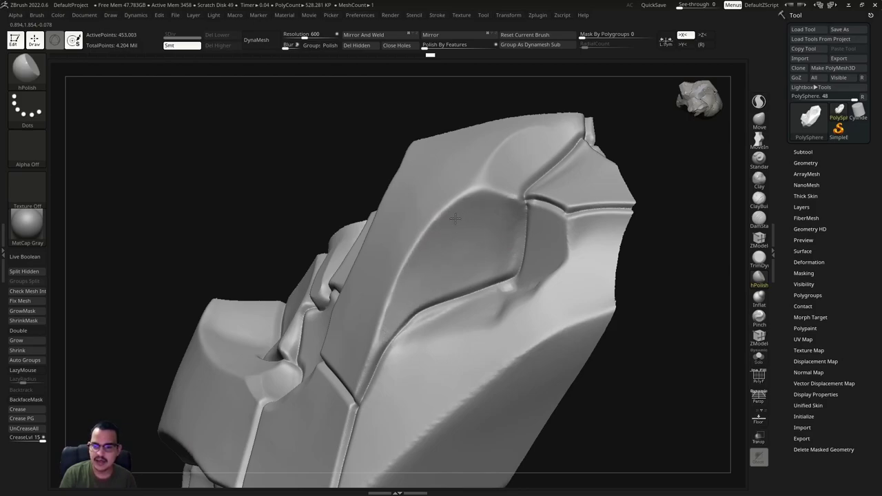
right_click_drag(388, 324, 452, 171)
right_click_drag(424, 219, 400, 220)
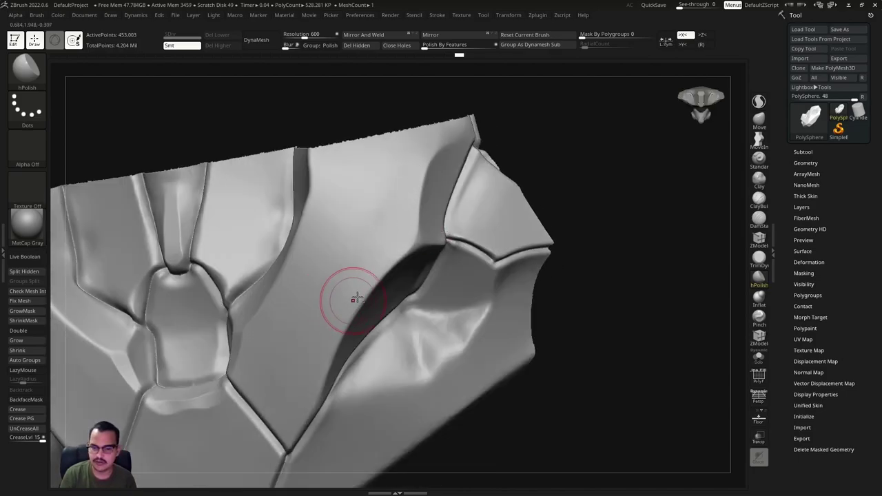
right_click_drag(354, 295, 434, 206)
mouse_move(379, 283)
right_mouse_down()
mouse_move(453, 238)
mouse_move(425, 232)
mouse_move(420, 262)
mouse_move(435, 290)
mouse_move(421, 312)
mouse_move(439, 262)
mouse_move(423, 301)
mouse_move(403, 291)
mouse_move(410, 319)
mouse_move(420, 315)
right_mouse_up()
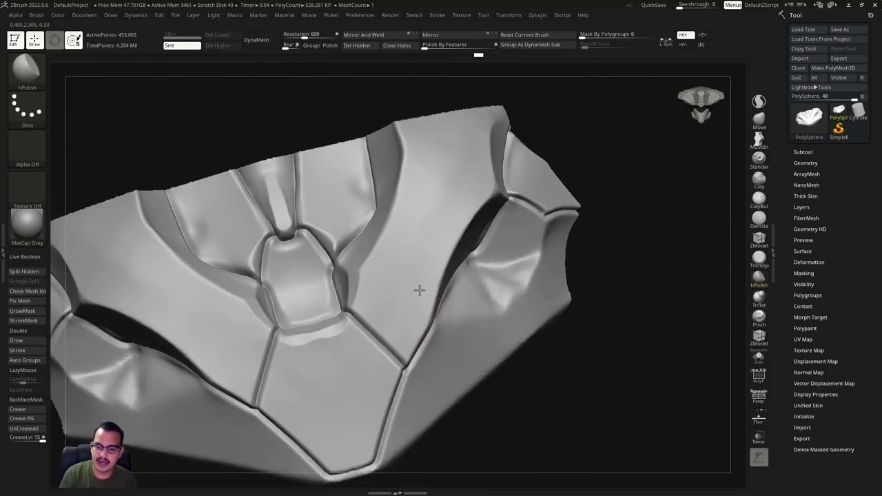
right_click_drag(429, 276, 439, 237)
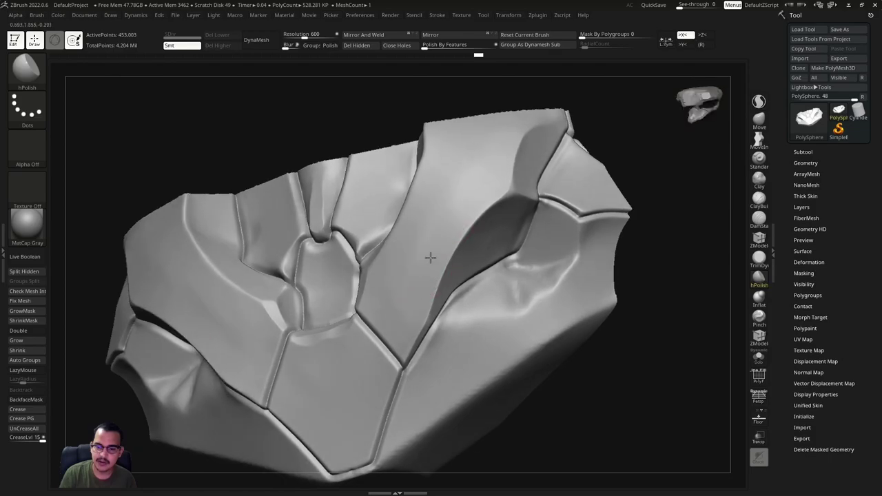
mouse_move(445, 165)
right_mouse_down()
mouse_move(451, 256)
mouse_move(437, 291)
right_mouse_up()
mouse_move(410, 263)
right_mouse_down()
mouse_move(390, 244)
mouse_move(435, 277)
mouse_move(419, 273)
mouse_move(424, 296)
mouse_move(423, 275)
mouse_move(371, 332)
mouse_move(355, 315)
mouse_move(436, 300)
right_mouse_up()
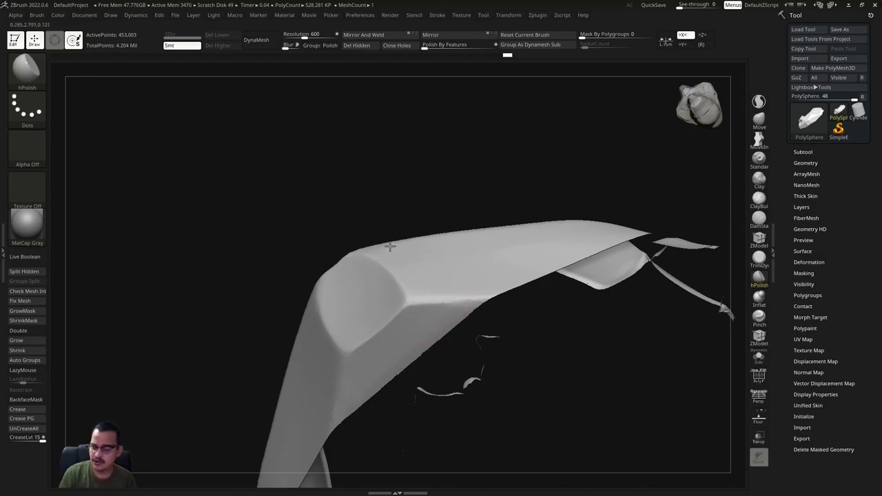
- Return to a front view, unhide the whole bust, and start selecting the shoulder pieces
mouse_move(388, 243)
right_mouse_down()
mouse_move(423, 331)
mouse_move(379, 286)
right_mouse_up()
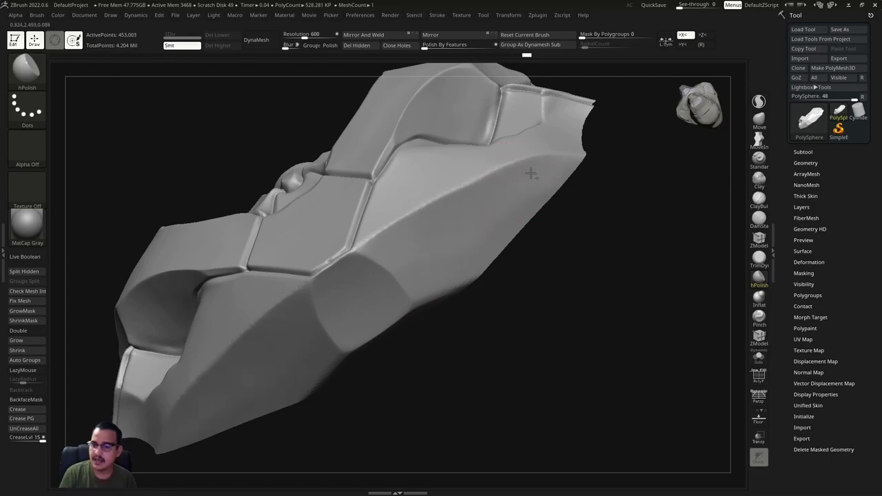
mouse_move(532, 168)
right_mouse_down()
mouse_move(493, 276)
mouse_move(516, 198)
right_mouse_up()
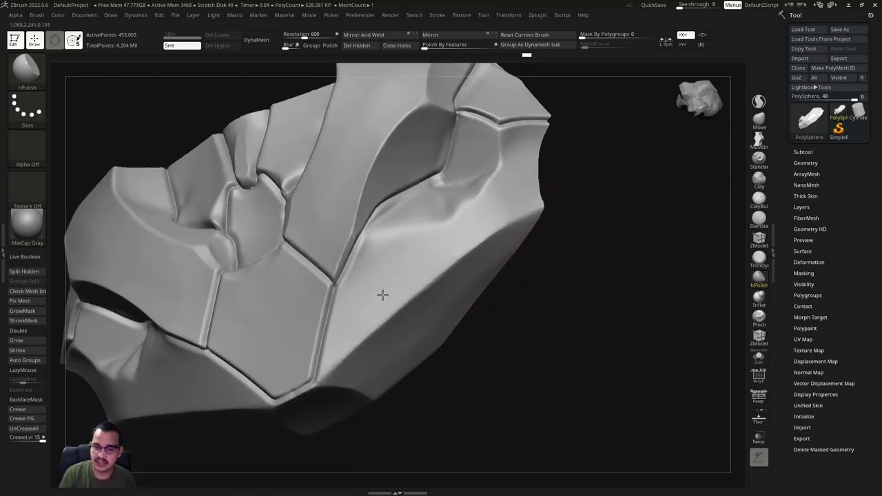
mouse_move(404, 277)
right_mouse_down()
mouse_move(416, 301)
mouse_move(466, 275)
mouse_move(423, 281)
right_mouse_up()
mouse_move(359, 308)
right_mouse_down()
mouse_move(430, 252)
mouse_move(407, 246)
mouse_move(457, 266)
mouse_move(467, 293)
mouse_move(422, 264)
mouse_move(537, 232)
right_mouse_up()
key("f")
left_click(530, 233, "ctrl+shift")
mouse_move(393, 266)
right_mouse_down()
mouse_move(370, 257)
mouse_move(394, 285)
mouse_move(368, 236)
right_mouse_up()
mouse_move(306, 205)
left_mouse_down("ctrl+shift")
mouse_move(405, 284)
mouse_move(417, 386)
left_mouse_up("ctrl+shift")
- Hide the head and torso, select DamStandard, and zoom in on the shoulder armor
key("f")
left_click_drag(418, 304, 421, 314)
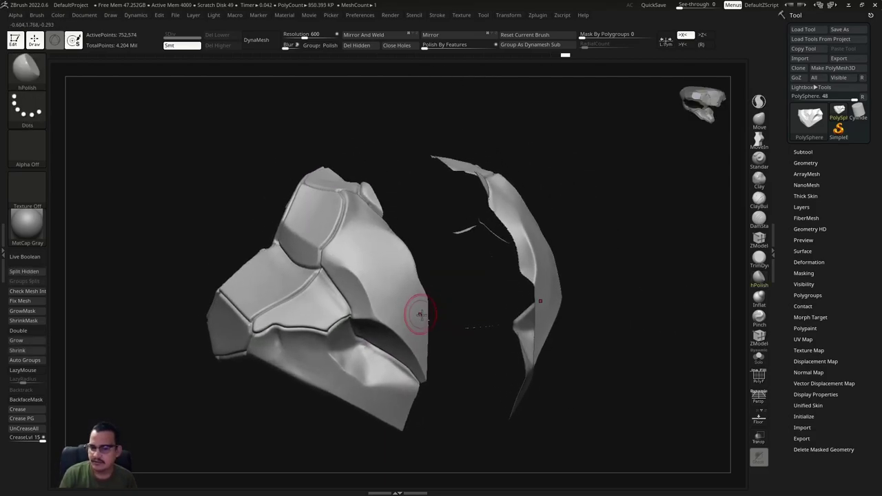
left_click(759, 219)
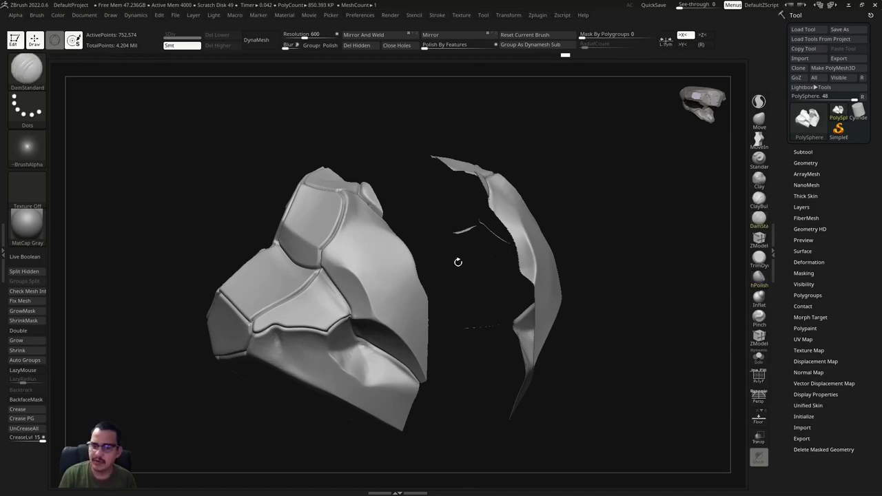
mouse_move(434, 256)
left_mouse_down()
mouse_move(375, 246)
mouse_move(374, 268)
left_mouse_up()
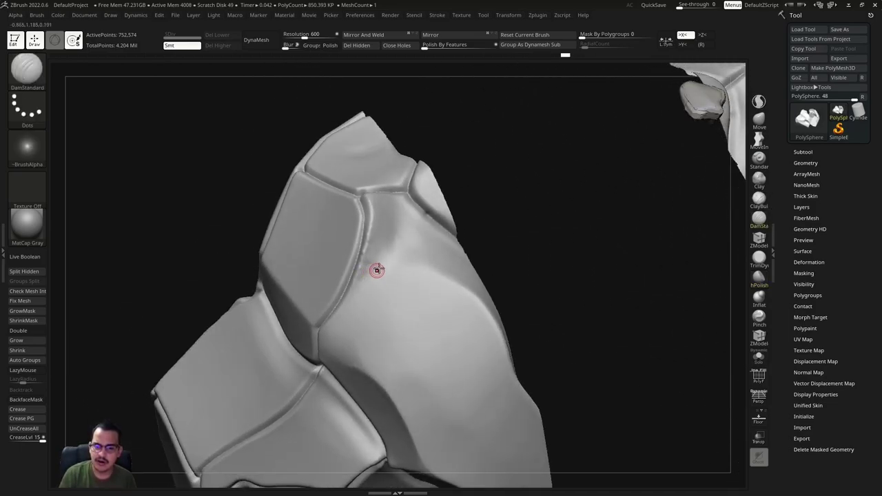
mouse_move(372, 251)
right_mouse_down()
mouse_move(349, 287)
mouse_move(360, 289)
mouse_move(363, 319)
mouse_move(324, 303)
mouse_move(276, 310)
right_mouse_up()
right_click(276, 310)
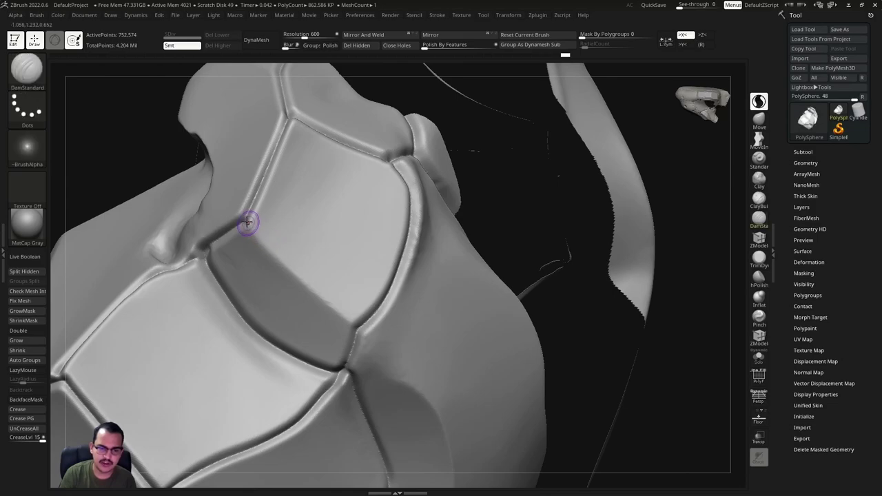
- Carve a LazyMouse-steadied crease along the dark band's upper edge and smooth its corner
left_click_drag(246, 221, 346, 317)
key("ctrl+z")
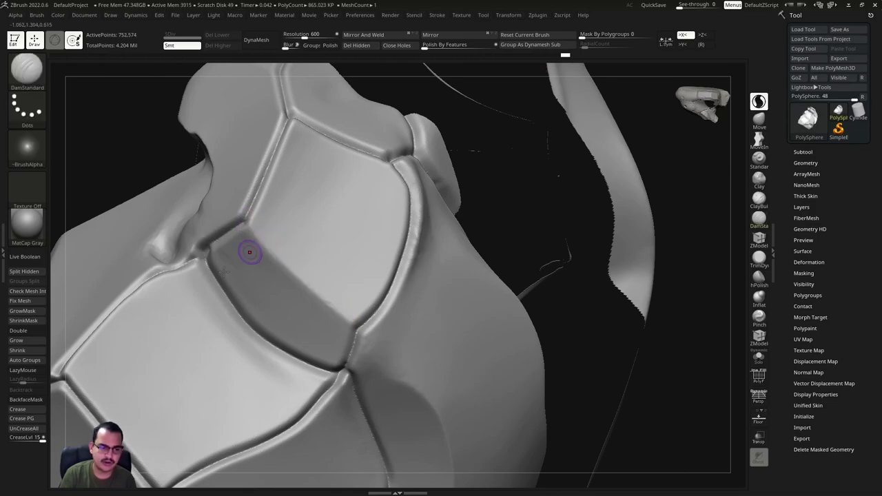
left_click(27, 370)
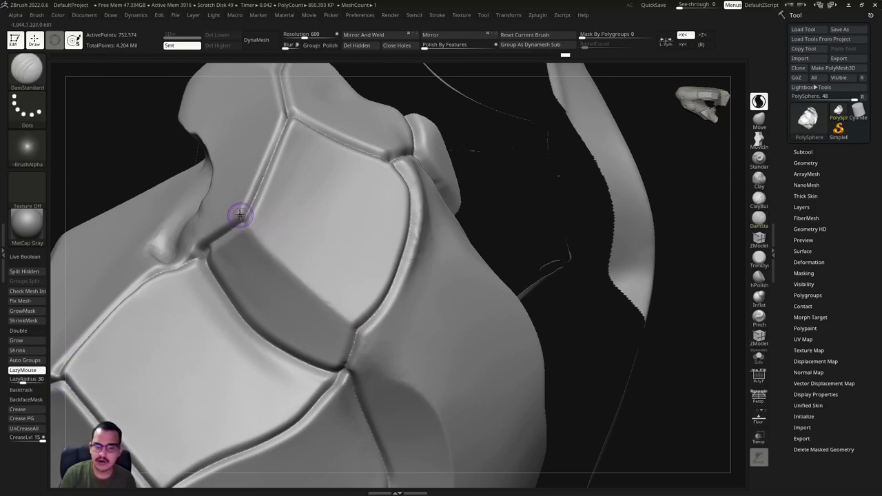
left_click_drag(246, 220, 346, 308)
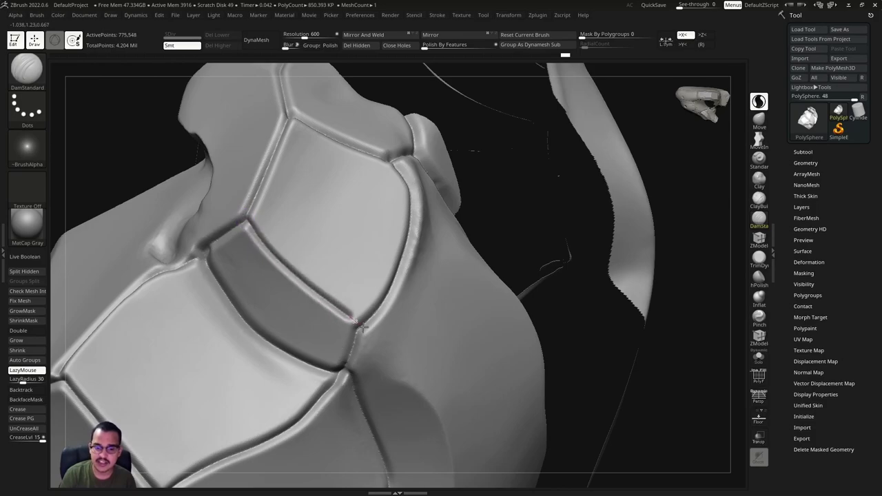
mouse_move(346, 308)
right_mouse_down("ctrl")
mouse_move(315, 232)
mouse_move(359, 293)
right_mouse_up("ctrl")
left_click_drag(366, 308, 364, 301, "shift")
mouse_move(364, 302)
right_mouse_down()
mouse_move(355, 264)
mouse_move(364, 273)
mouse_move(325, 330)
mouse_move(376, 242)
mouse_move(340, 272)
mouse_move(356, 289)
right_mouse_up()
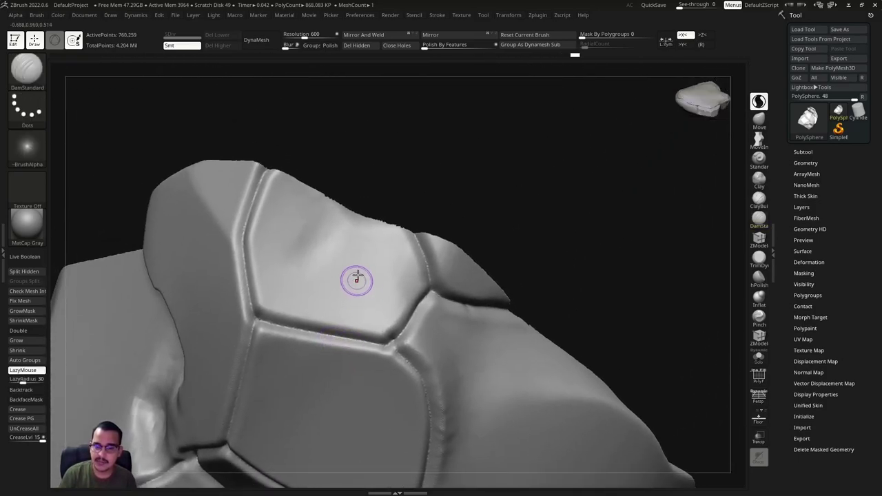
- Polish the surface around the seam with hPolish
left_click(758, 277)
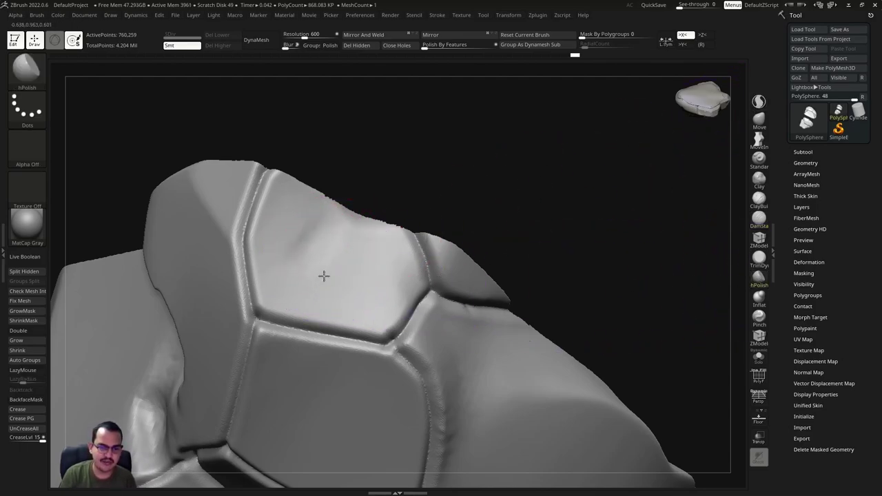
left_click_drag(330, 250, 310, 248, "shift")
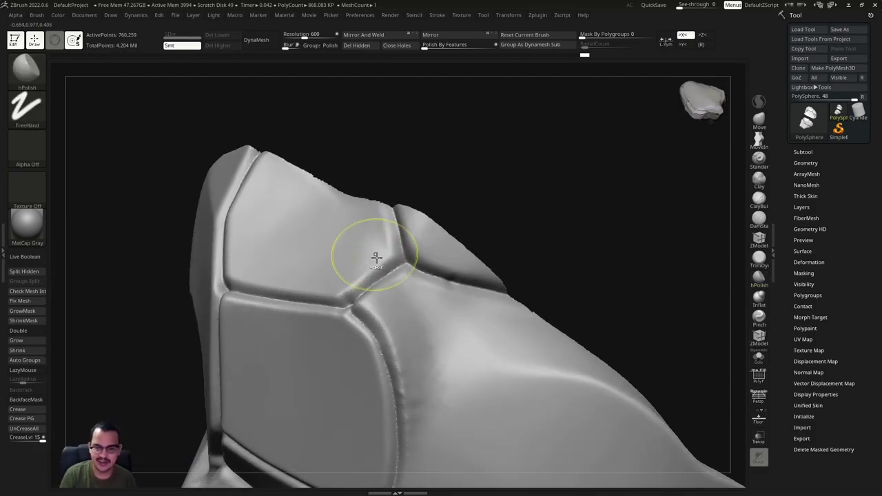
mouse_move(354, 271)
right_mouse_down()
mouse_move(374, 282)
mouse_move(350, 275)
right_mouse_up()
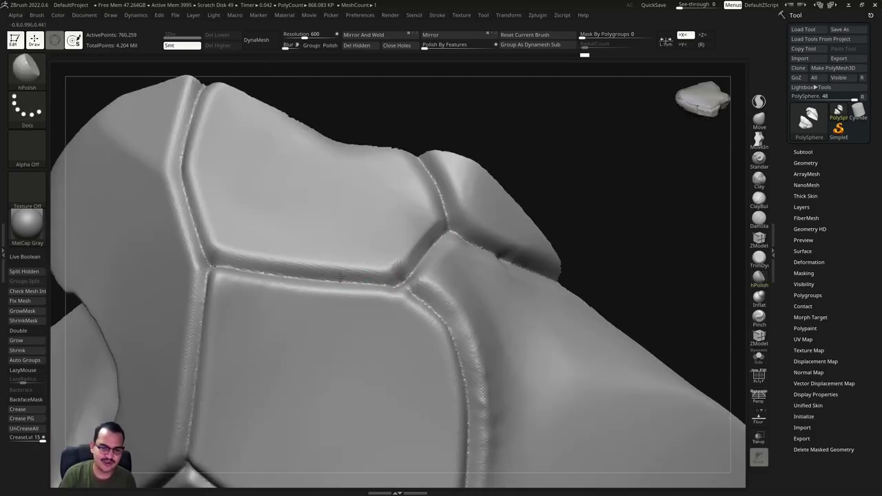
right_click_drag(278, 265, 331, 321, "alt")
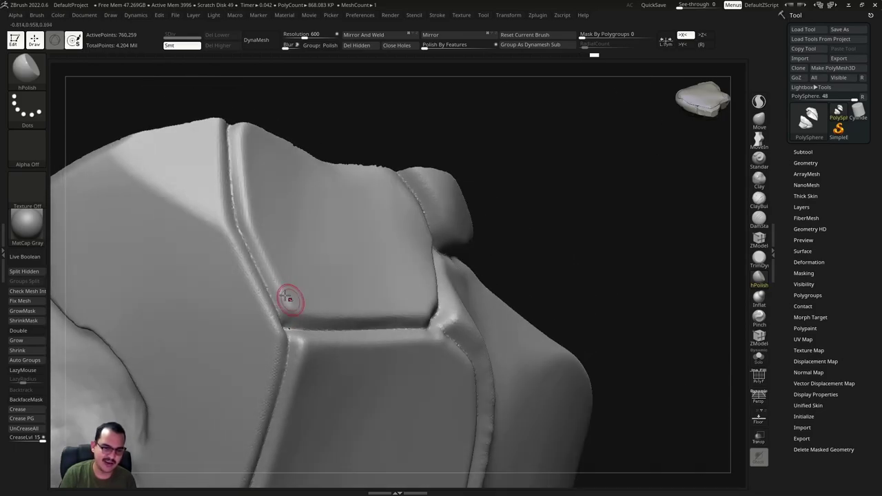
mouse_move(266, 268)
right_mouse_down()
mouse_move(310, 348)
mouse_move(269, 245)
mouse_move(246, 221)
right_mouse_up()
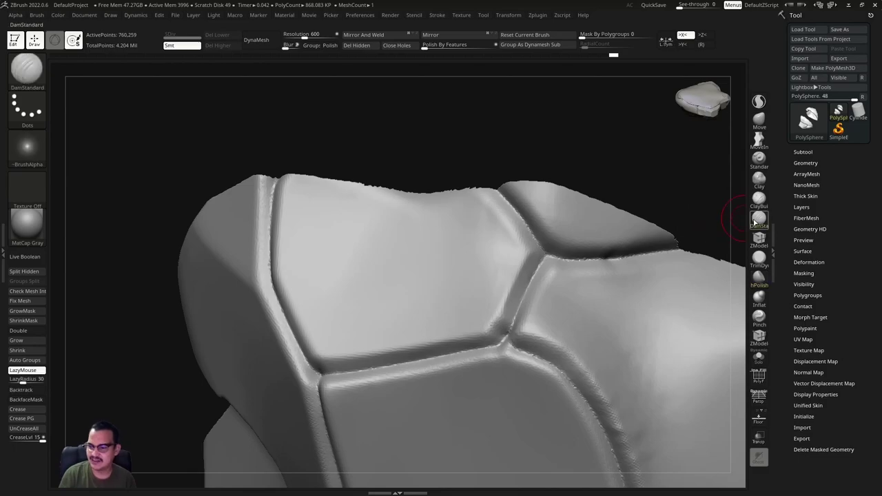
mouse_move(695, 197)
right_mouse_down()
mouse_move(432, 274)
mouse_move(540, 235)
right_mouse_up()
- Cut DamStandard creases along the panel seams at the shoulder junction
left_click(759, 101)
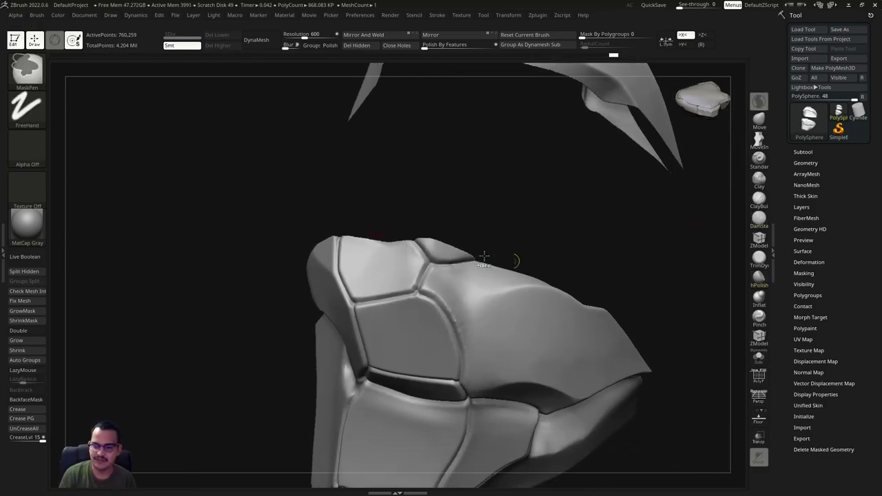
mouse_move(473, 252)
right_mouse_down("alt")
mouse_move(476, 324)
mouse_move(384, 291)
mouse_move(384, 255)
mouse_move(432, 269)
mouse_move(423, 282)
mouse_move(388, 282)
mouse_move(413, 278)
mouse_move(418, 260)
right_mouse_up("alt")
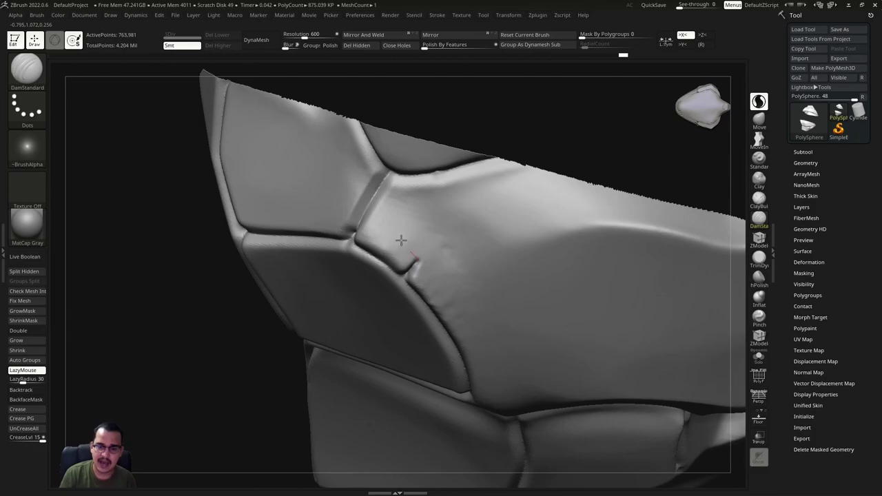
mouse_move(368, 217)
right_mouse_down()
mouse_move(407, 279)
mouse_move(400, 281)
mouse_move(409, 262)
mouse_move(360, 285)
mouse_move(375, 338)
mouse_move(317, 310)
mouse_move(377, 262)
mouse_move(351, 240)
mouse_move(372, 224)
mouse_move(379, 241)
right_mouse_up()
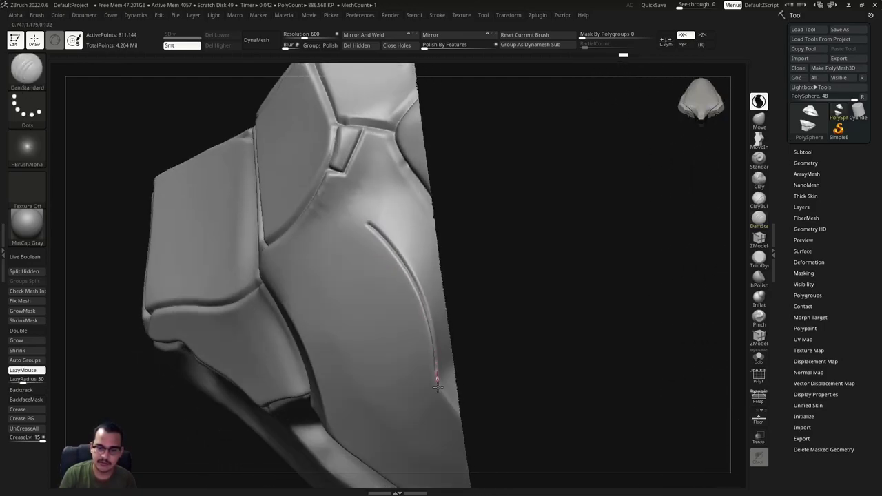
mouse_move(436, 381)
right_mouse_down()
mouse_move(417, 345)
mouse_move(421, 305)
right_mouse_up()
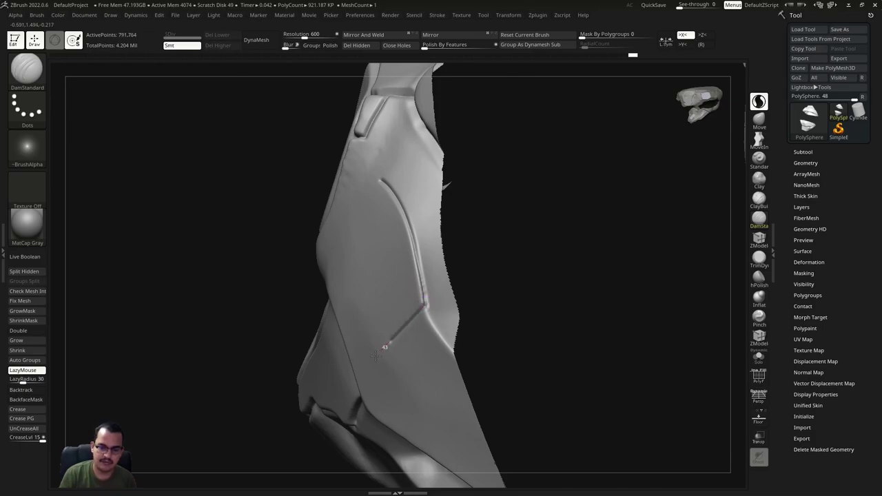
right_click_drag(373, 357, 373, 359)
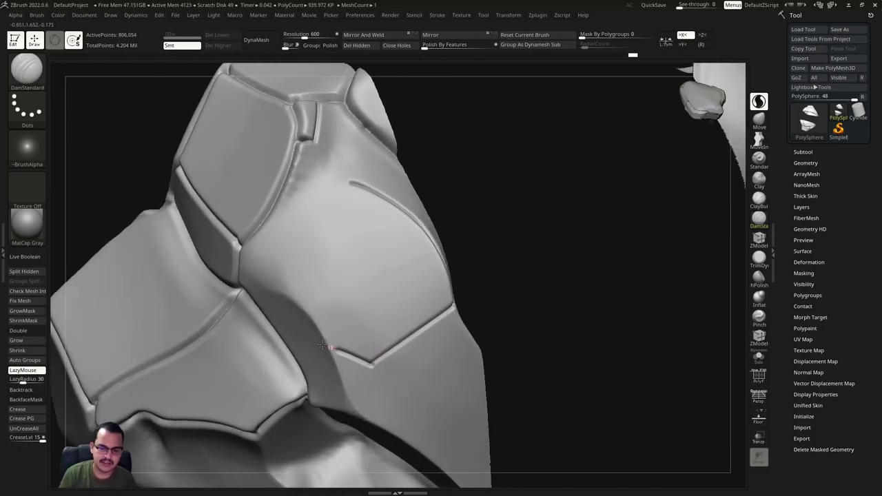
mouse_move(322, 345)
right_mouse_down()
mouse_move(370, 360)
mouse_move(387, 380)
right_mouse_up()
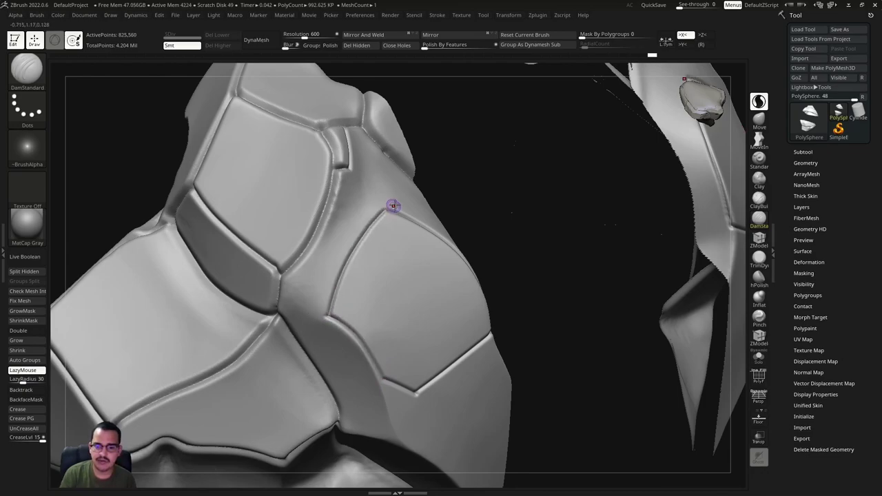
right_click_drag(393, 206, 356, 335)
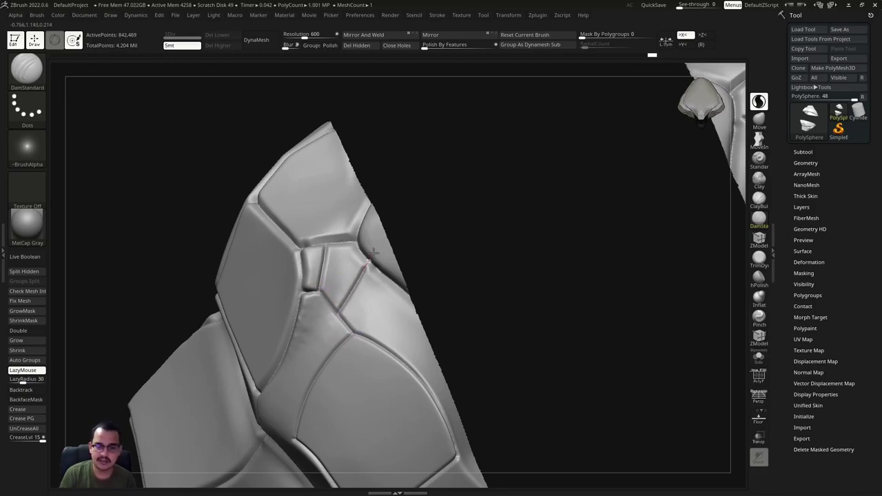
right_click_drag(370, 269, 365, 304)
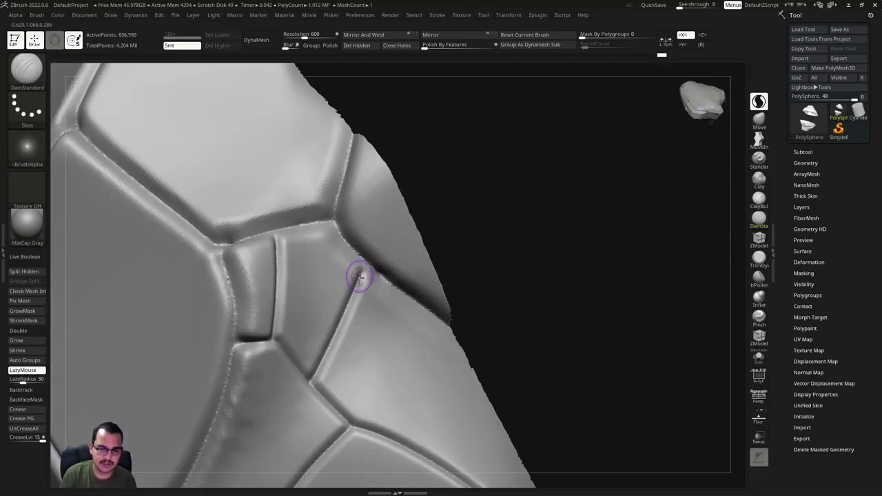
right_click_drag(326, 209, 352, 248)
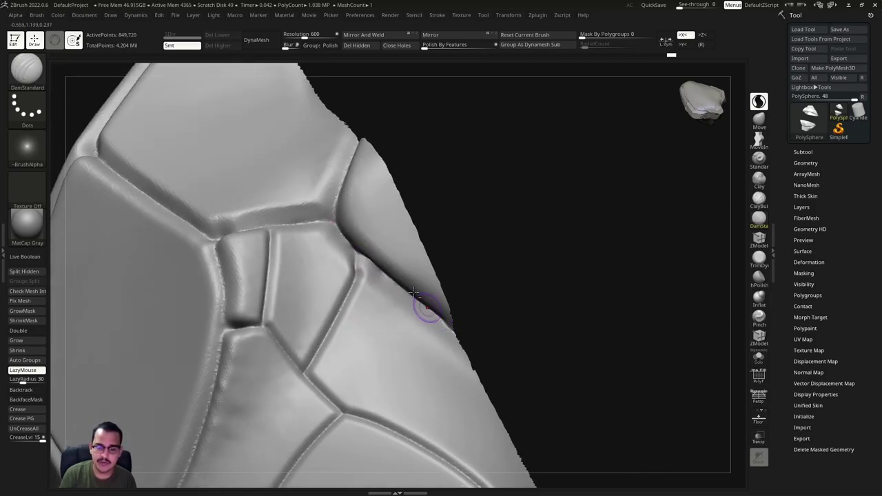
right_click_drag(409, 286, 364, 309)
left_click_drag(365, 309, 368, 269)
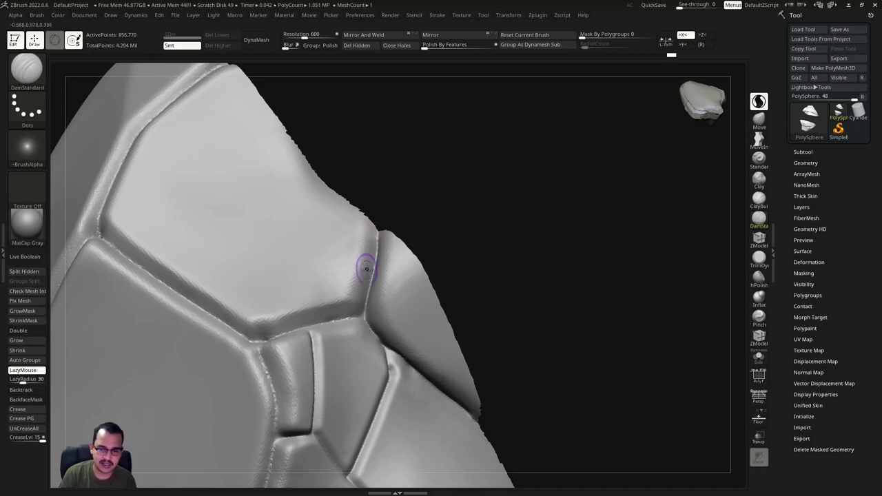
mouse_move(368, 269)
right_mouse_down()
mouse_move(392, 276)
mouse_move(372, 250)
mouse_move(483, 219)
right_mouse_up()
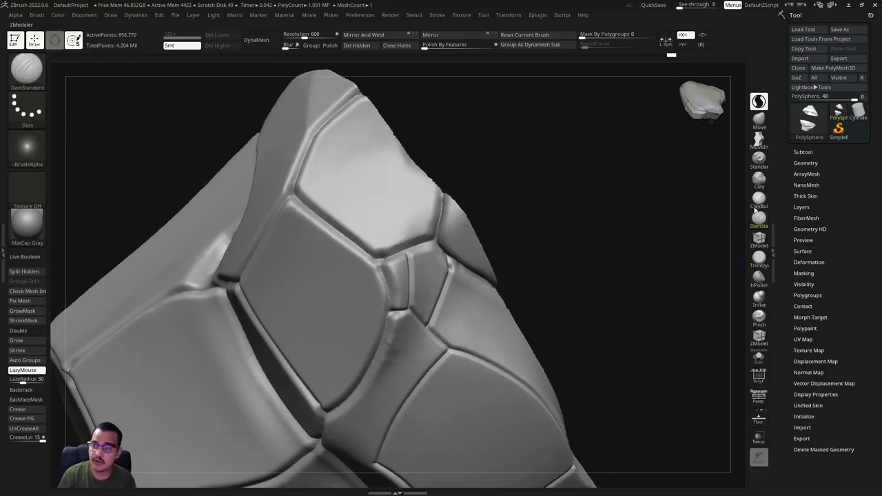
- Flatten and polish the panels at the junction with hPolish
left_click(759, 279)
right_click_drag(423, 252, 399, 218)
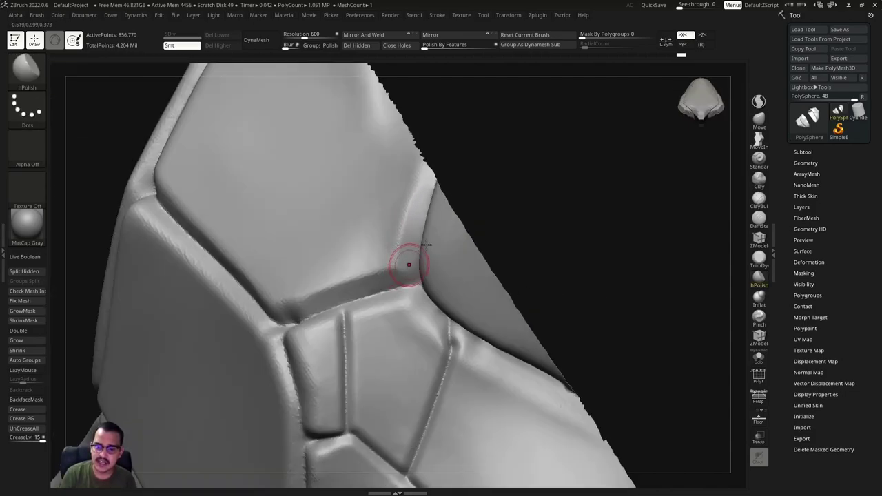
right_click_drag(410, 260, 456, 225)
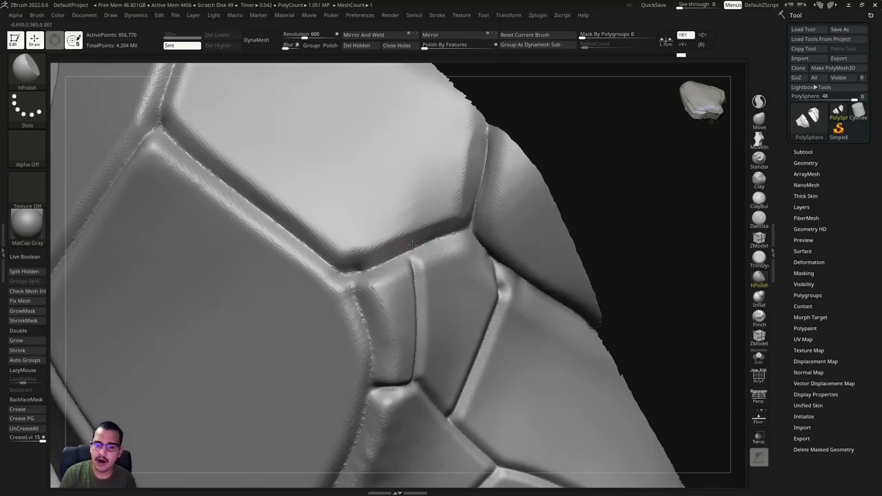
right_click_drag(399, 247, 454, 166)
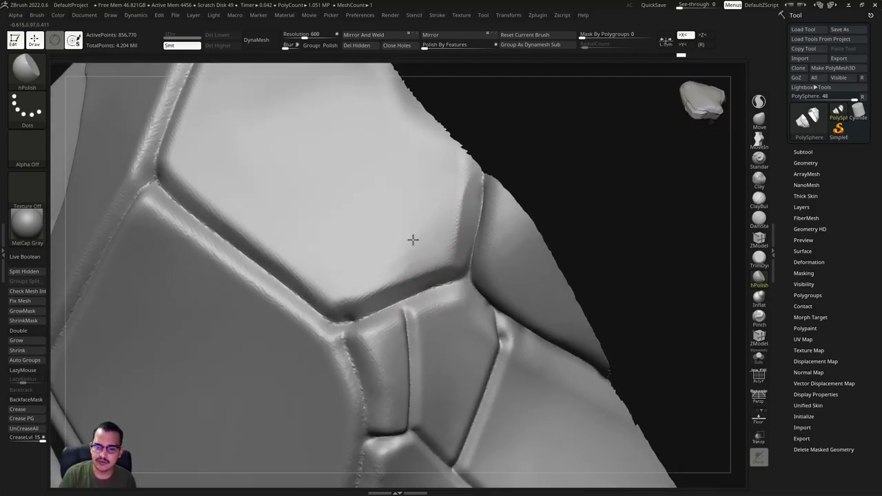
mouse_move(431, 246)
right_mouse_down()
mouse_move(455, 256)
mouse_move(441, 246)
mouse_move(393, 271)
mouse_move(410, 318)
right_mouse_up()
mouse_move(357, 279)
right_mouse_down()
mouse_move(407, 326)
mouse_move(379, 298)
right_mouse_up()
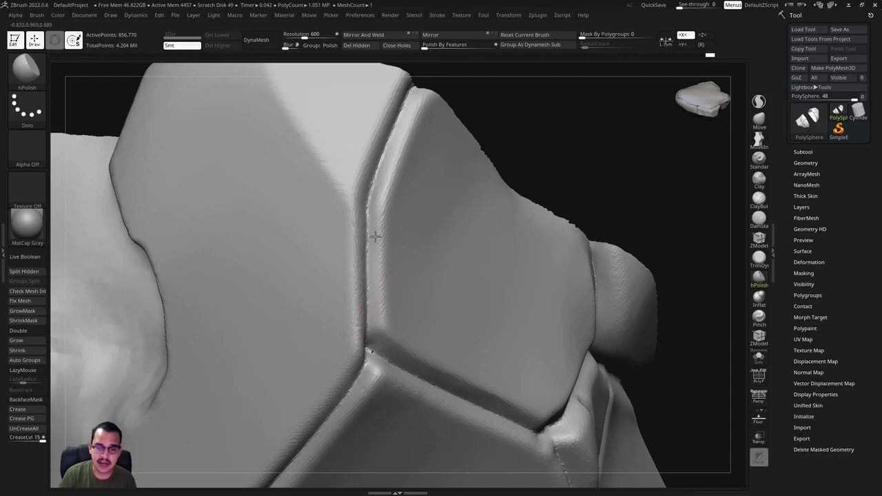
mouse_move(402, 189)
right_mouse_down()
mouse_move(380, 229)
mouse_move(624, 210)
right_mouse_up()
- Carve the groove along the panel seam with a smaller DamStandard brush
left_click(759, 223)
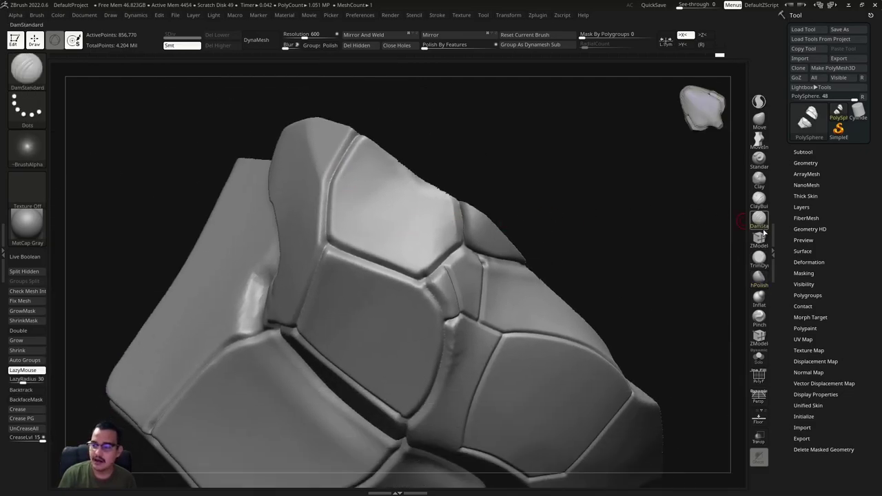
mouse_move(641, 207)
right_mouse_down()
mouse_move(400, 253)
mouse_move(384, 275)
right_mouse_up()
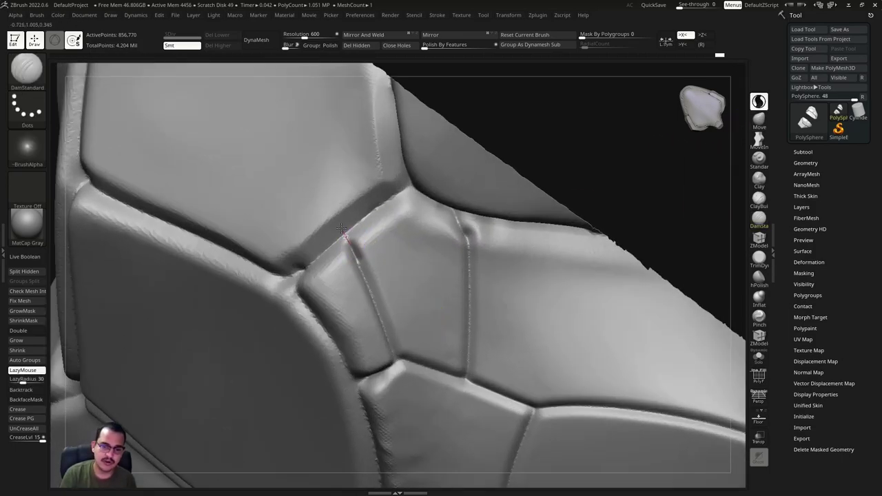
key("s")
left_click_drag(356, 250, 353, 263)
left_click_drag(341, 227, 354, 260)
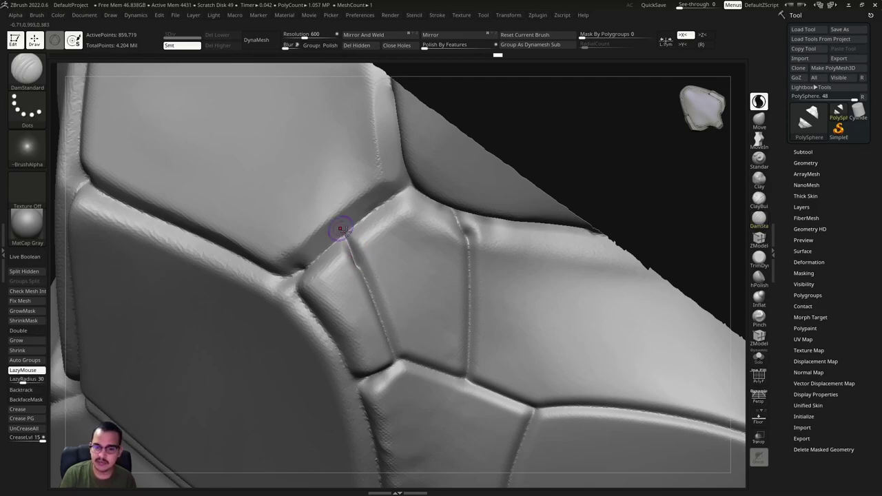
mouse_move(342, 230)
right_mouse_down()
mouse_move(378, 216)
mouse_move(357, 277)
right_mouse_up()
left_click_drag(332, 299, 394, 252)
mouse_move(398, 253)
right_mouse_down()
mouse_move(418, 269)
mouse_move(414, 229)
mouse_move(404, 240)
mouse_move(403, 191)
mouse_move(399, 278)
mouse_move(381, 259)
mouse_move(397, 276)
mouse_move(407, 247)
mouse_move(390, 275)
mouse_move(391, 242)
right_mouse_up()
- Polish the plate surfaces around the seam junction again
left_click(760, 262)
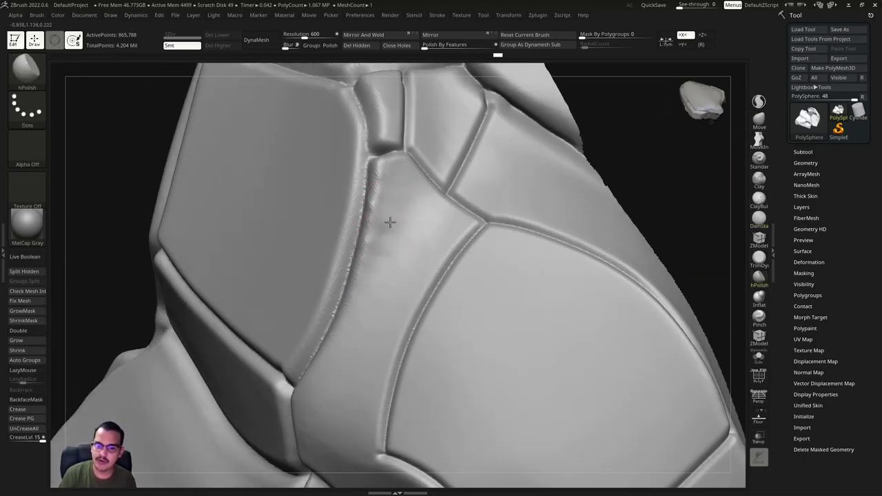
right_click_drag(385, 275, 418, 250)
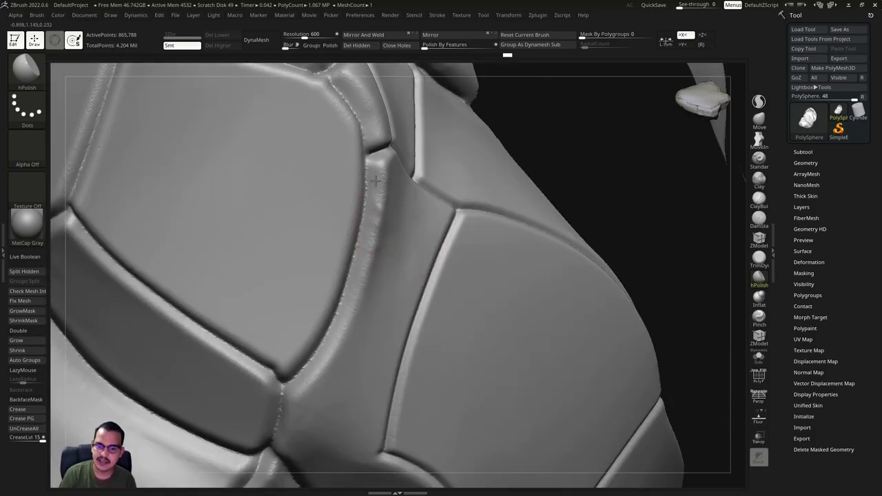
right_click_drag(353, 290, 374, 254)
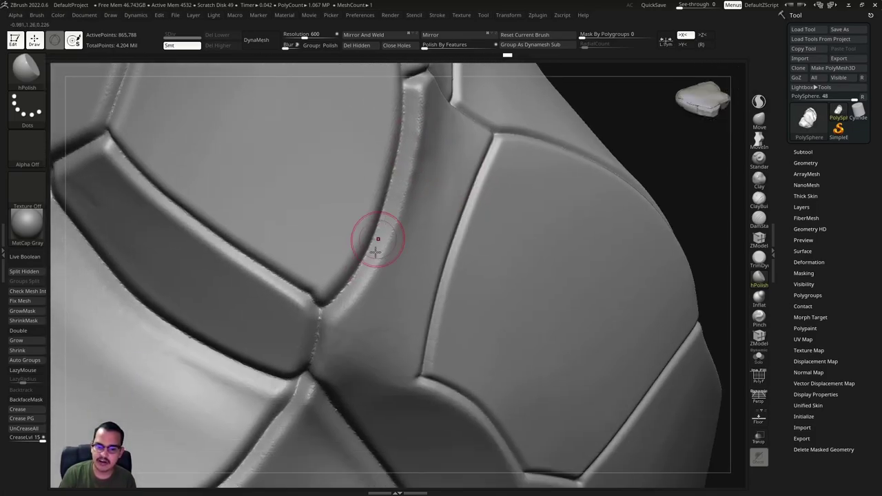
right_click_drag(389, 214, 399, 273)
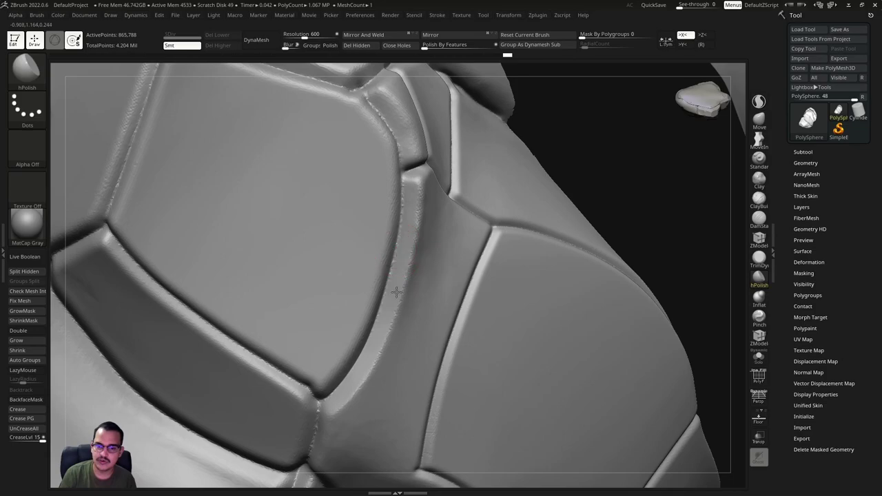
right_click_drag(412, 197, 419, 293)
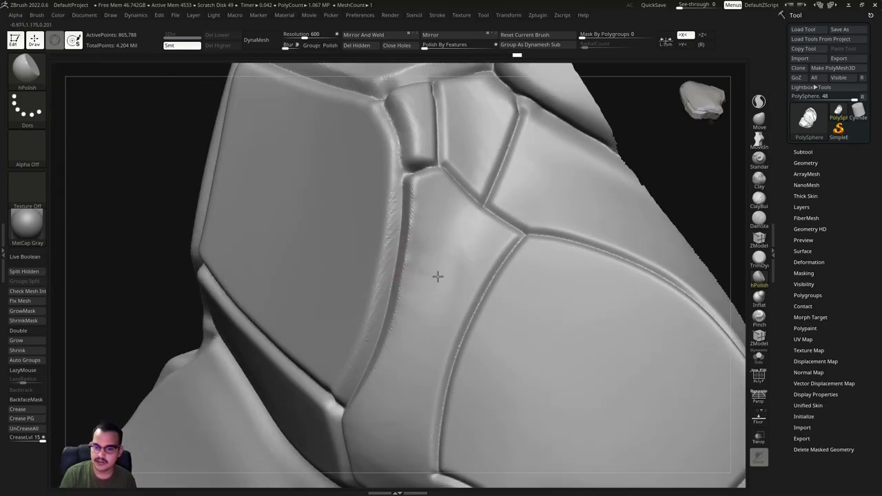
mouse_move(444, 250)
right_mouse_down()
mouse_move(435, 262)
mouse_move(592, 228)
right_mouse_up()
key("shift")
key("ctrl")
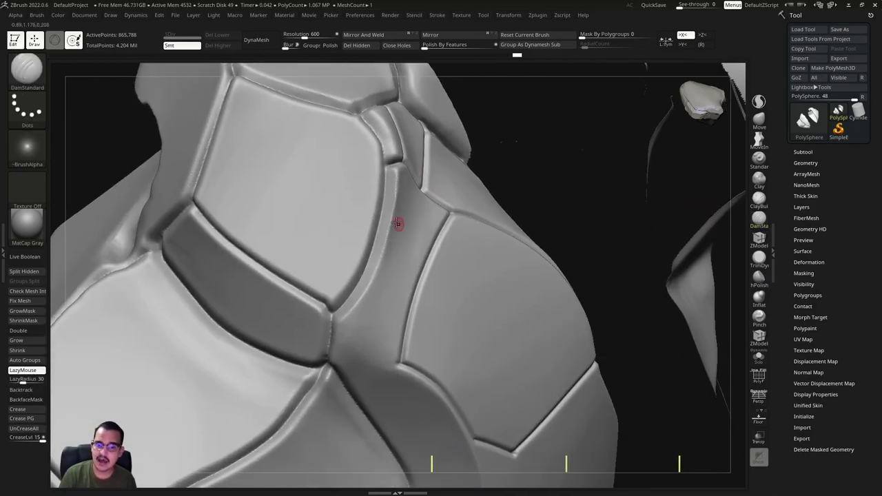
- With LazyMouse on, carve steady lower-plate seams up into the junction and deepen the crease end
right_click_drag(404, 208, 391, 232, "ctrl")
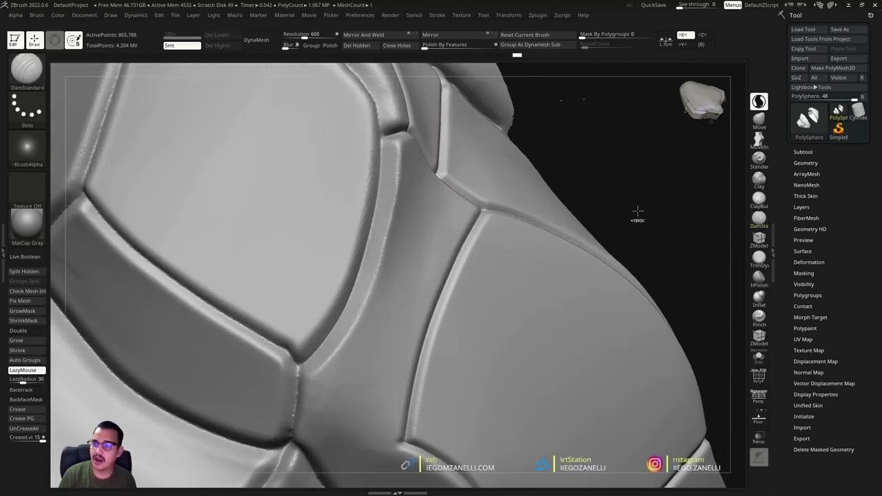
mouse_move(482, 275)
right_mouse_down()
mouse_move(500, 270)
mouse_move(467, 295)
mouse_move(420, 282)
mouse_move(391, 236)
right_mouse_up()
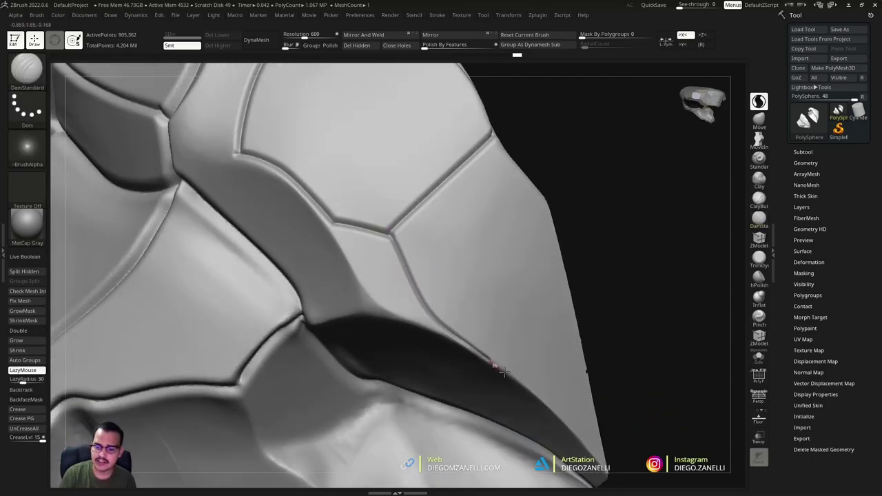
mouse_move(531, 390)
right_mouse_down()
mouse_move(424, 285)
mouse_move(455, 290)
mouse_move(414, 237)
mouse_move(441, 277)
mouse_move(437, 270)
mouse_move(441, 309)
mouse_move(346, 217)
right_mouse_up()
key("space")
key("l")
right_click_drag(357, 144, 390, 242)
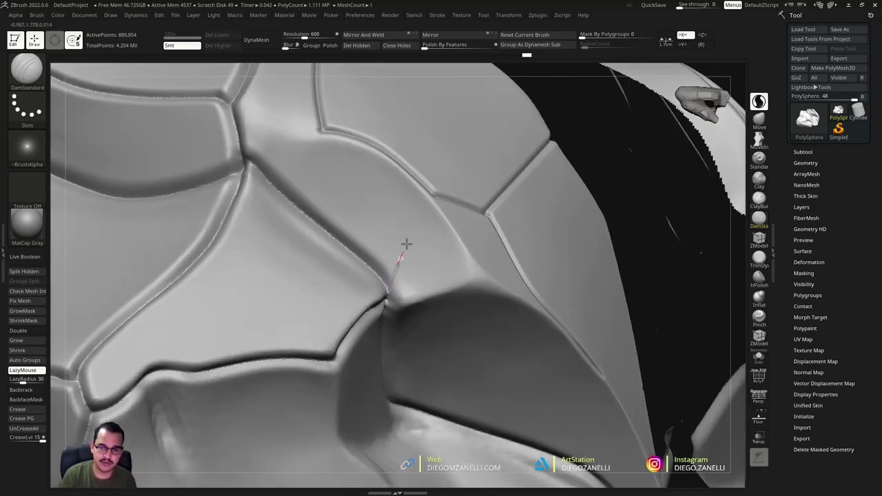
left_click_drag(430, 189, 430, 189)
right_click_drag(429, 189, 396, 270)
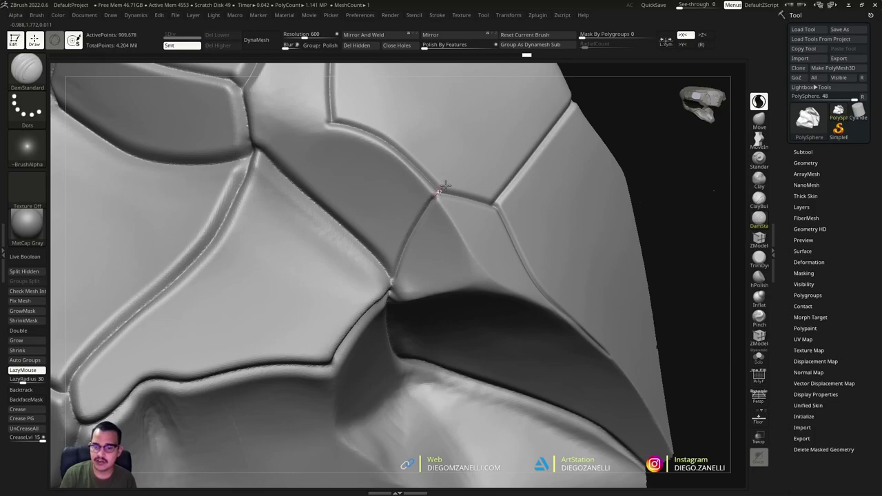
mouse_move(456, 204)
right_mouse_down()
mouse_move(414, 213)
mouse_move(390, 232)
mouse_move(400, 223)
mouse_move(388, 252)
mouse_move(396, 248)
right_mouse_up()
left_click_drag(396, 247, 397, 269)
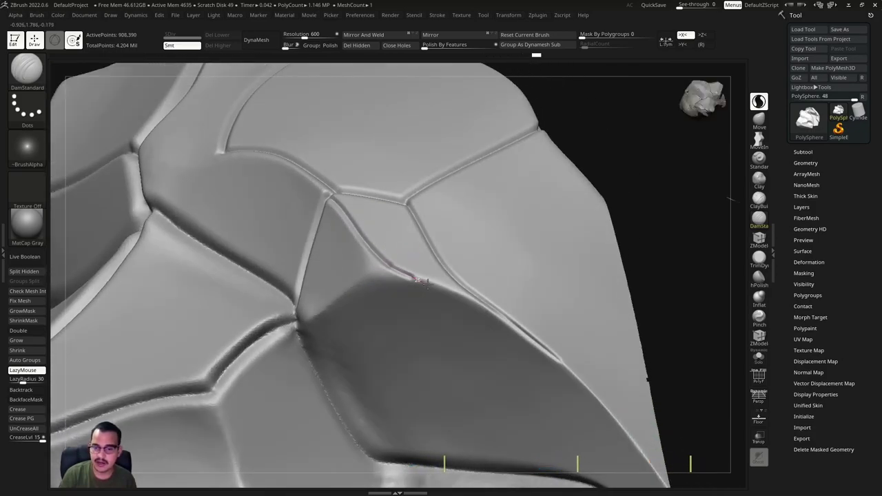
right_click_drag(511, 323, 179, 219)
- Unhide the full bust and zoom in on the chest armour panels
left_click(443, 309, "ctrl+shift")
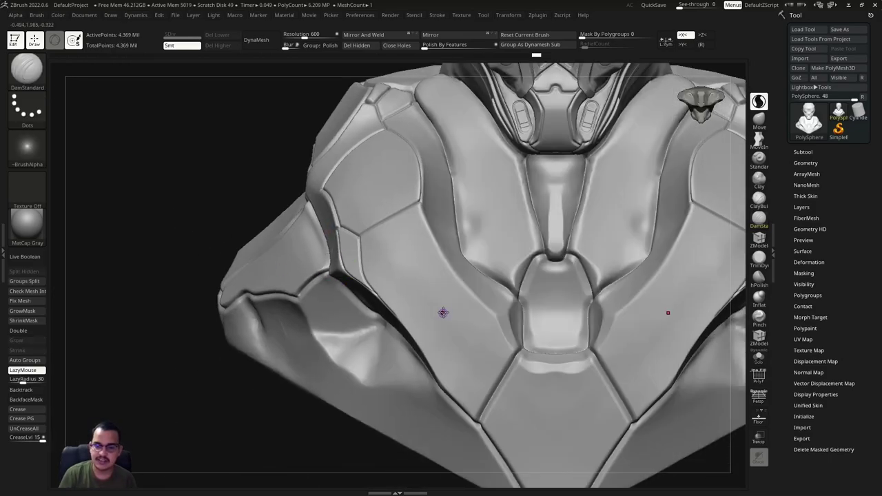
mouse_move(443, 309)
right_mouse_down("alt")
mouse_move(399, 242)
mouse_move(483, 289)
mouse_move(414, 251)
right_mouse_up("alt")
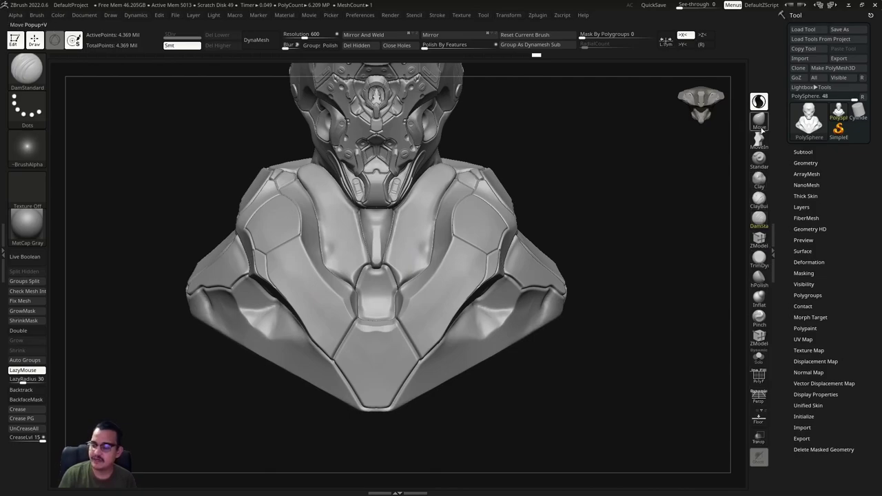
mouse_move(712, 206)
right_mouse_down("ctrl")
mouse_move(512, 283)
mouse_move(475, 252)
mouse_move(482, 246)
mouse_move(495, 258)
right_mouse_up("ctrl")
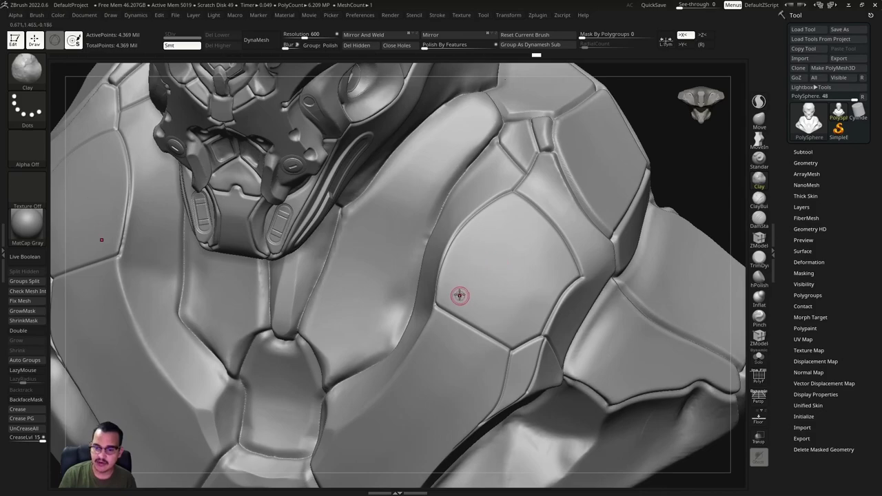
- Stamp mirrored round Clay bolts on the chest and upper shoulder panels
left_click(511, 210)
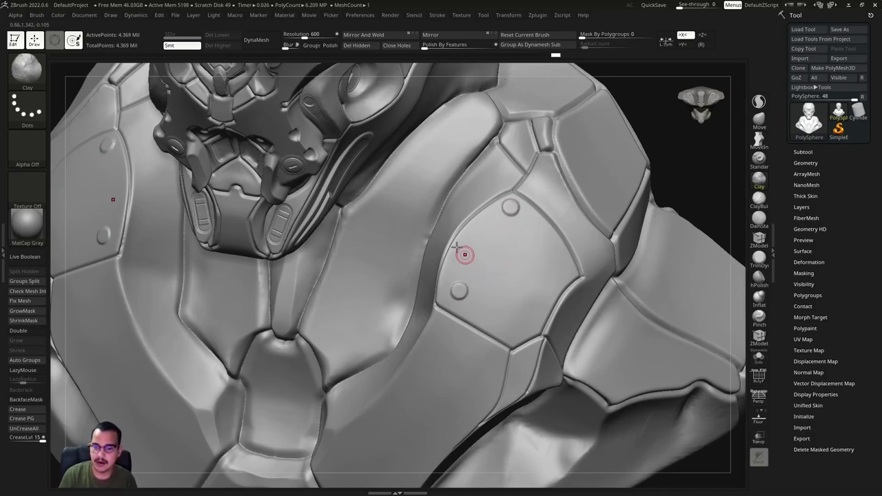
mouse_move(452, 242)
right_mouse_down()
mouse_move(368, 292)
mouse_move(344, 324)
right_mouse_up()
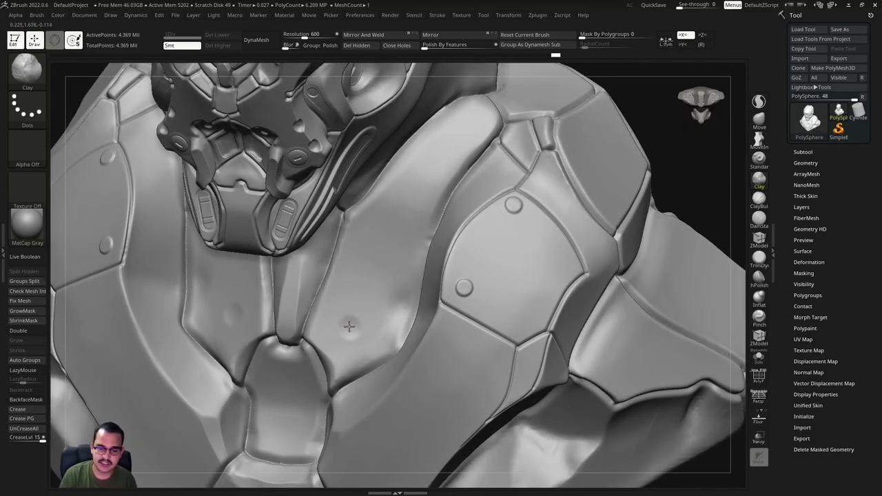
left_click(350, 328)
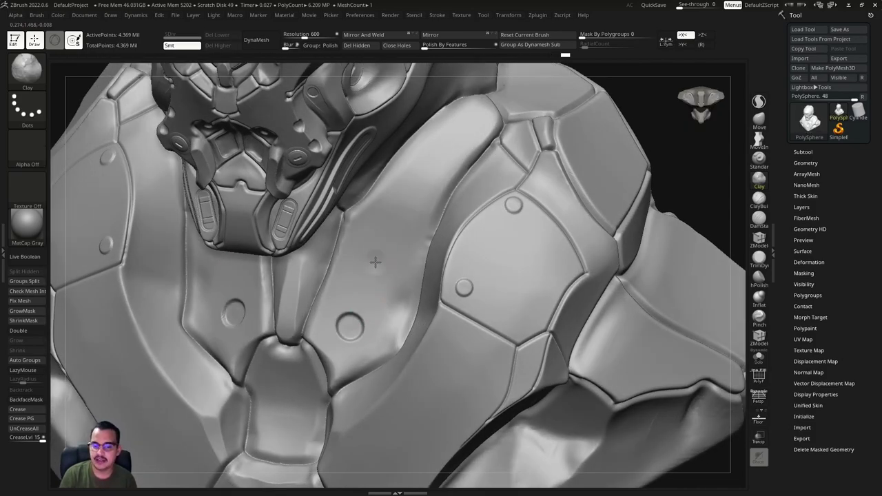
left_click(376, 260)
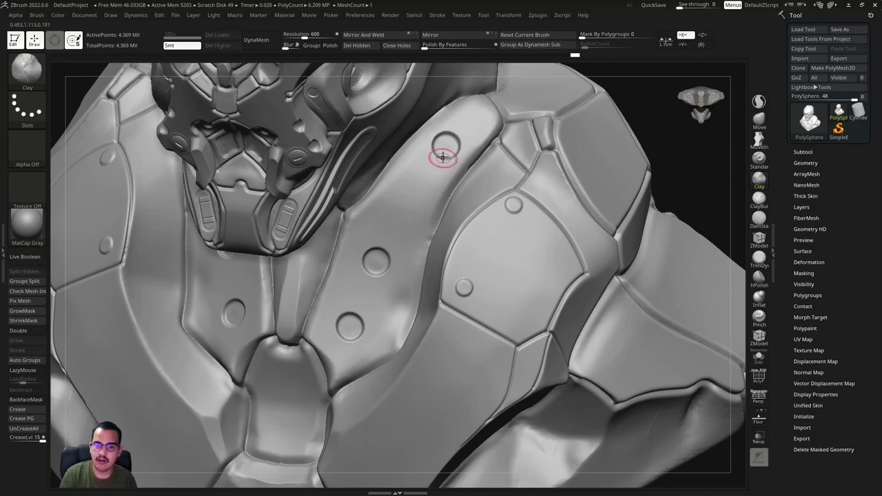
mouse_move(447, 153)
right_mouse_down()
mouse_move(429, 206)
mouse_move(413, 219)
right_mouse_up()
left_click_drag(414, 219, 411, 220)
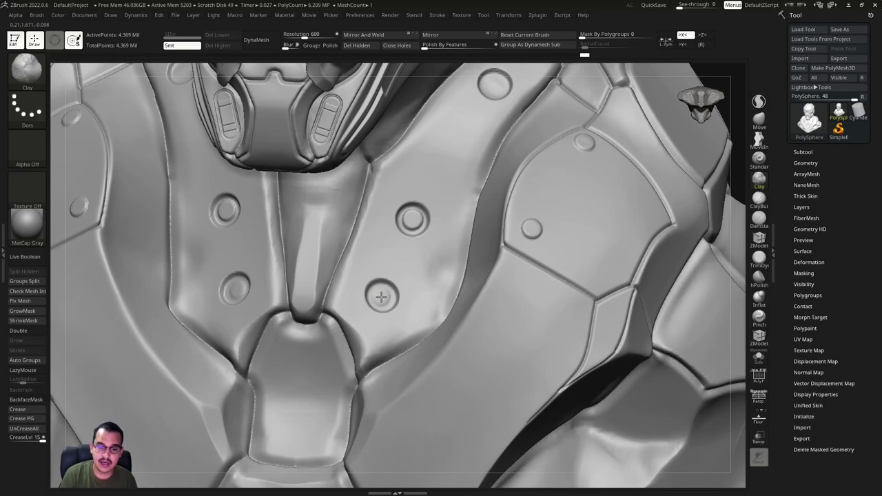
left_click_drag(382, 296, 383, 295)
- Smooth away a stray bump on the chest plates
right_click_drag(518, 126, 461, 209)
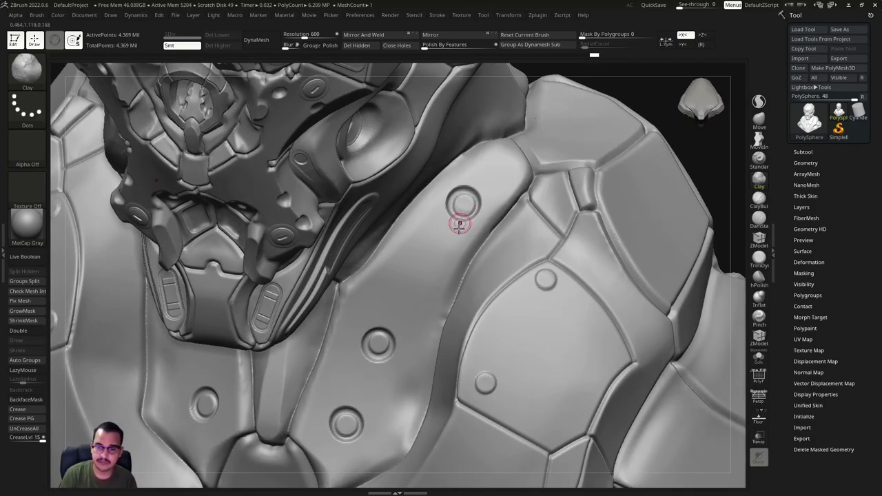
key("f")
mouse_move(460, 227)
right_mouse_down("shift")
mouse_move(482, 228)
mouse_move(473, 360)
right_mouse_up("shift")
key("s")
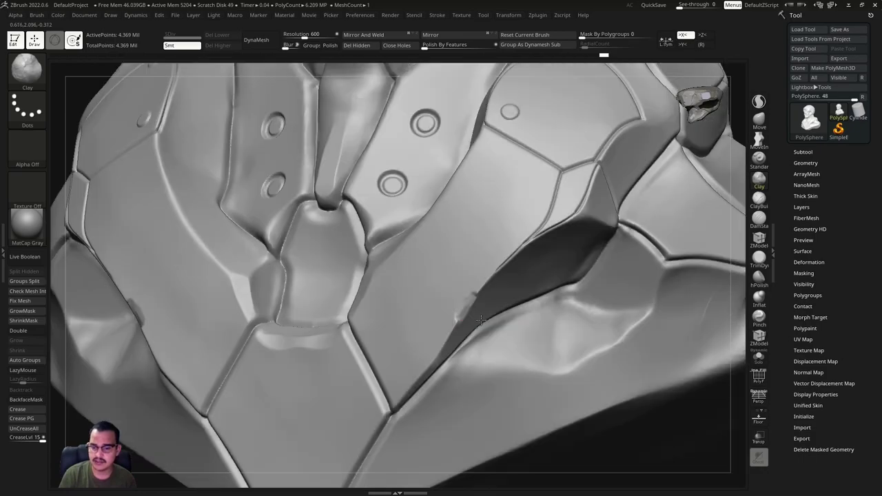
mouse_move(469, 298)
right_mouse_down()
mouse_move(463, 308)
mouse_move(457, 291)
mouse_move(416, 277)
right_mouse_up()
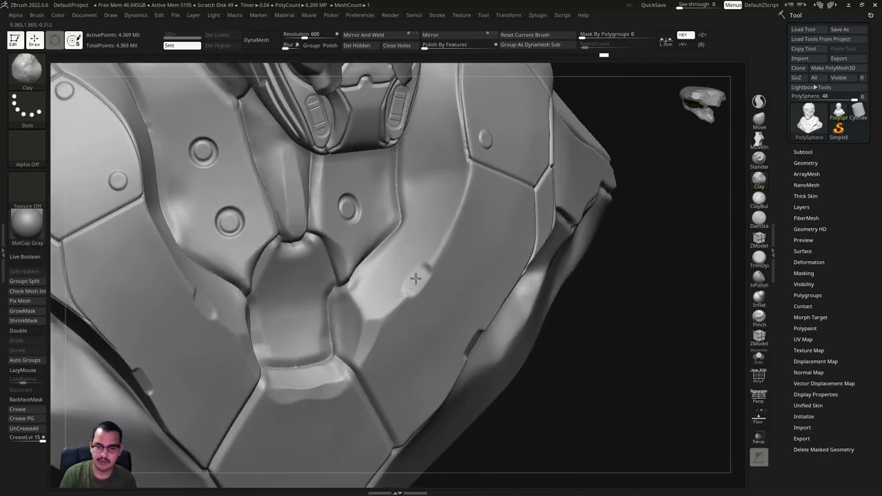
left_click_drag(437, 252, 418, 278, "shift")
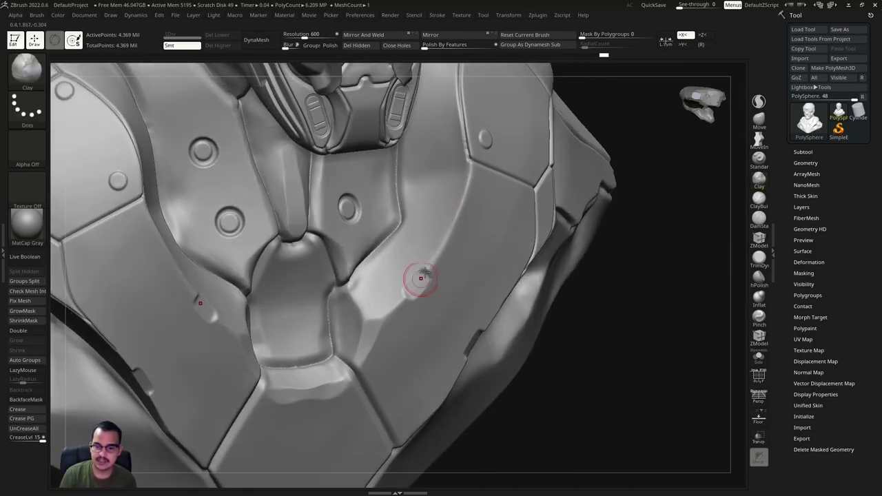
- Raise a mirrored pair of oblong pads low on the chest with a smaller brush
mouse_move(457, 207)
right_mouse_down()
mouse_move(433, 252)
mouse_move(429, 311)
mouse_move(445, 266)
mouse_move(431, 259)
mouse_move(452, 290)
mouse_move(432, 272)
mouse_move(429, 253)
mouse_move(334, 266)
mouse_move(272, 236)
mouse_move(363, 291)
right_mouse_up()
mouse_move(423, 202)
right_mouse_down()
mouse_move(388, 238)
mouse_move(414, 305)
mouse_move(394, 270)
mouse_move(394, 216)
mouse_move(425, 224)
mouse_move(437, 356)
right_mouse_up()
key("f")
key("bracketleft")
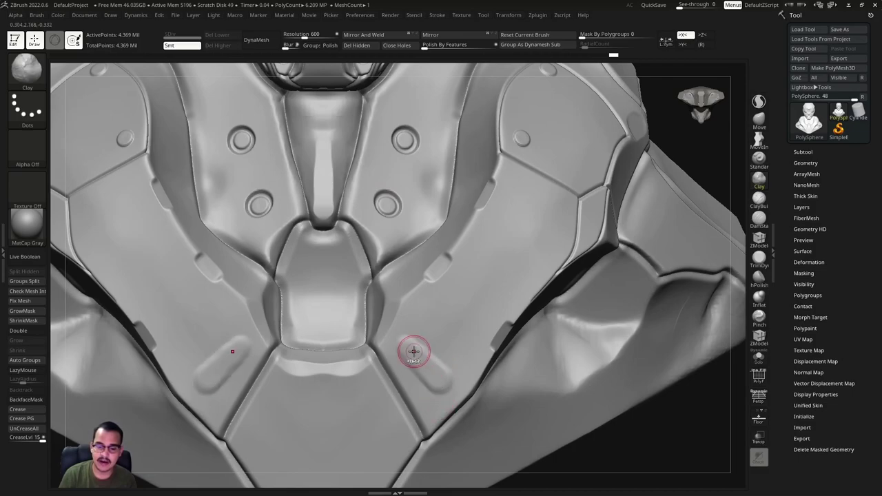
key("shift")
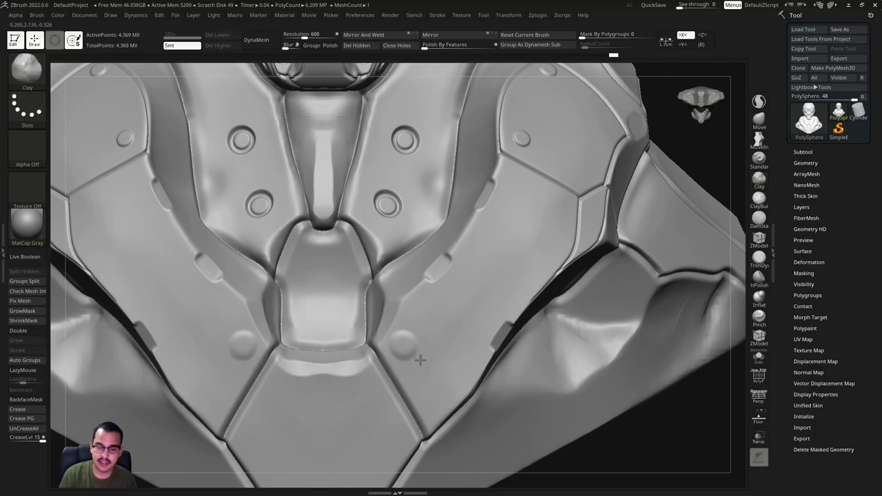
left_click_drag(445, 382, 408, 349)
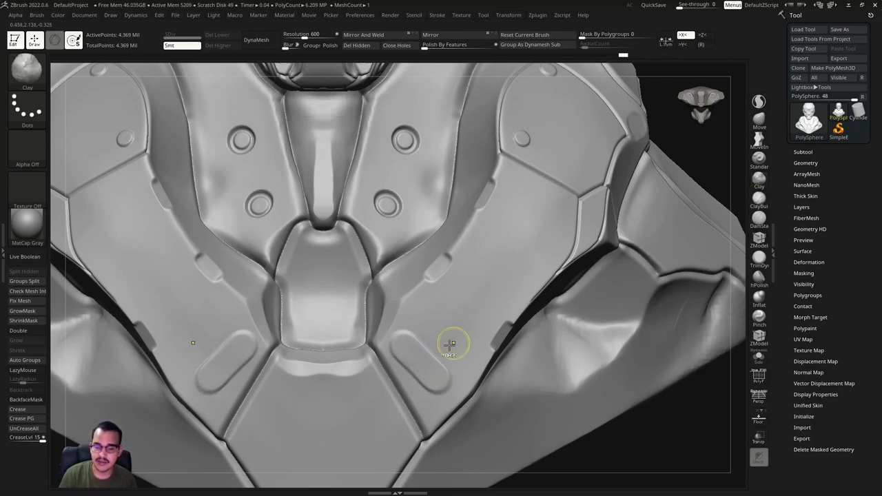
key("f")
scroll(460, 297, "up", 3)
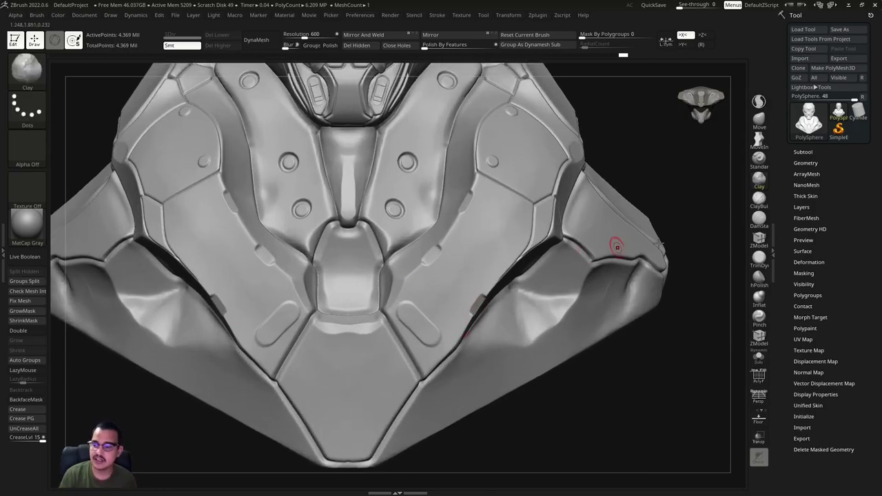
- Halve the brush size and stamp a small mirrored Clay bolt pair on the chest armour
left_click(759, 158)
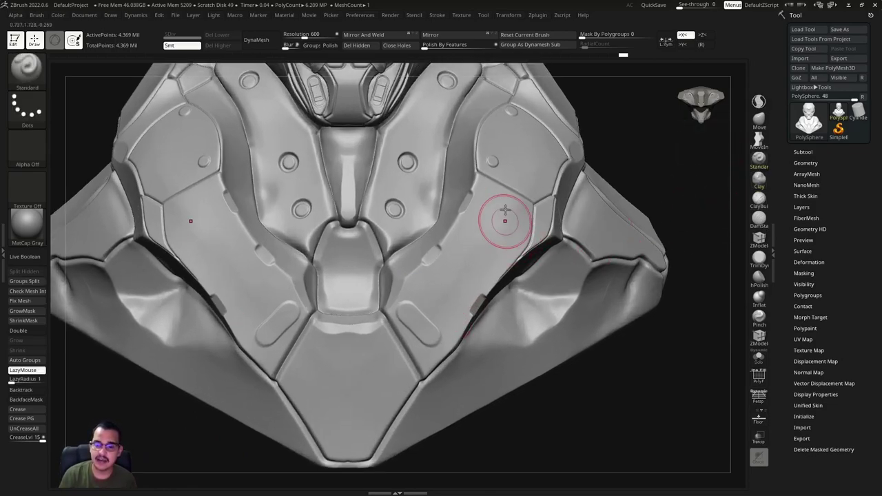
key("s")
mouse_move(501, 213)
left_mouse_down()
mouse_move(491, 209)
mouse_move(512, 212)
mouse_move(496, 197)
left_mouse_up()
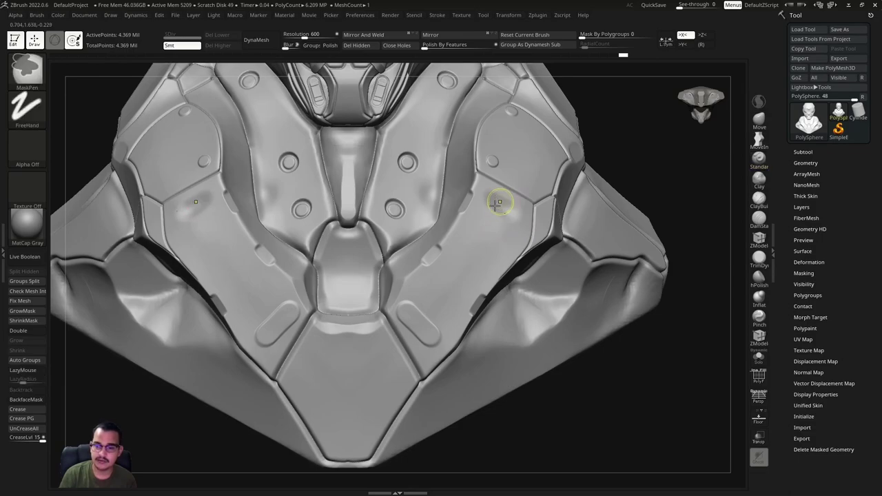
left_click(759, 181)
right_click_drag(399, 315, 459, 283, "alt")
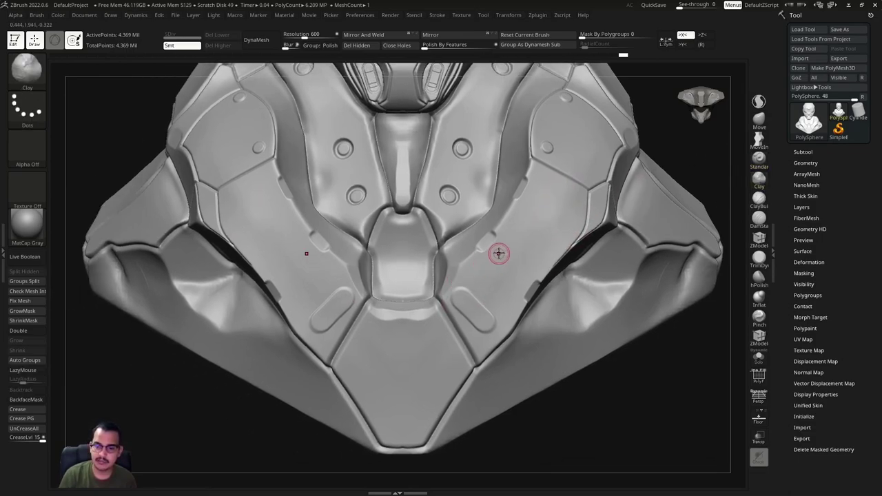
left_click_drag(501, 250, 502, 254)
left_click(502, 254)
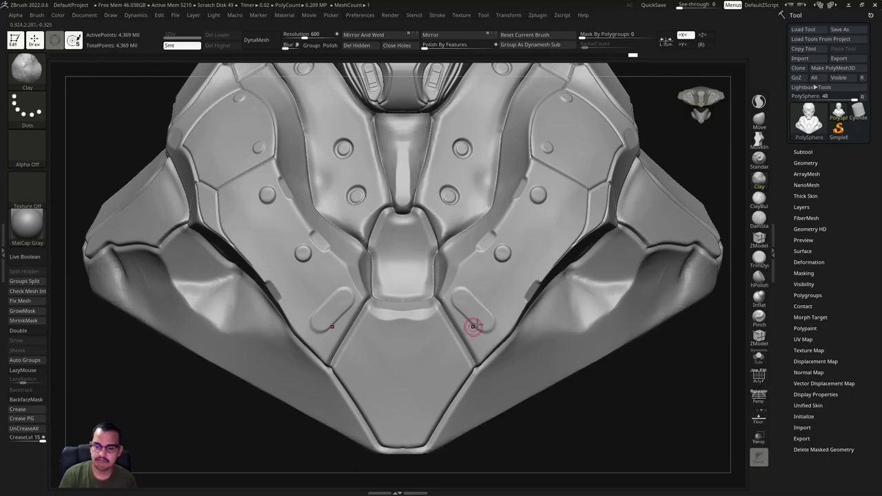
mouse_move(501, 261)
right_mouse_down()
mouse_move(455, 274)
mouse_move(449, 311)
mouse_move(488, 267)
mouse_move(419, 256)
mouse_move(475, 249)
mouse_move(455, 224)
right_mouse_up()
- Replace the lower Y-shaped grooves with new mirrored diagonal grooves on the centre plate
left_click(763, 205)
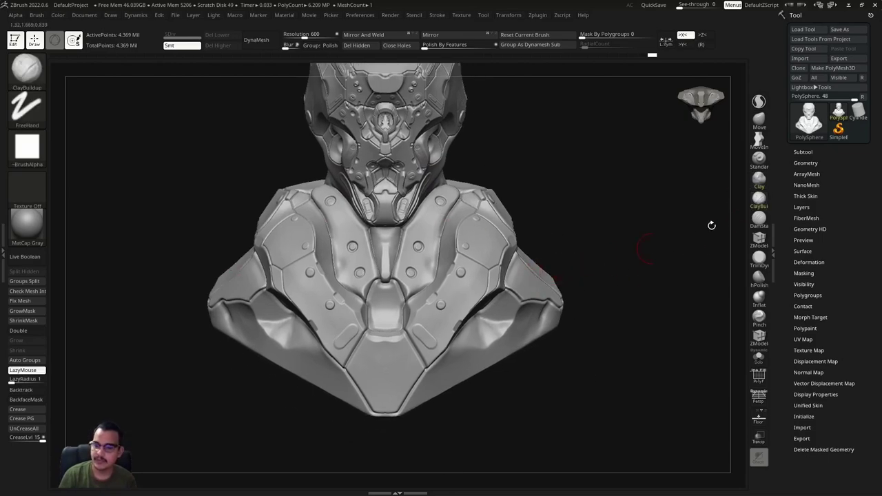
mouse_move(738, 241)
right_mouse_down("ctrl")
mouse_move(486, 311)
mouse_move(468, 253)
right_mouse_up("ctrl")
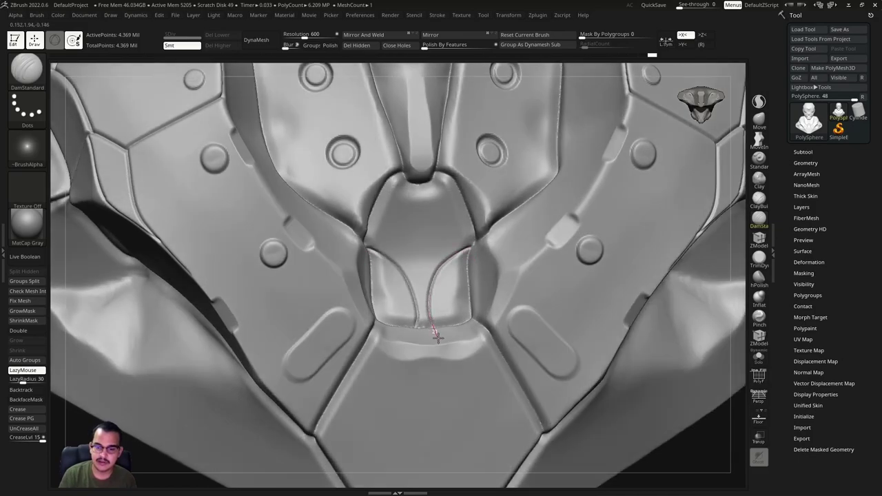
left_click_drag(437, 335, 448, 262, "shift")
mouse_move(462, 210)
left_mouse_down()
mouse_move(425, 232)
mouse_move(441, 284)
left_mouse_up()
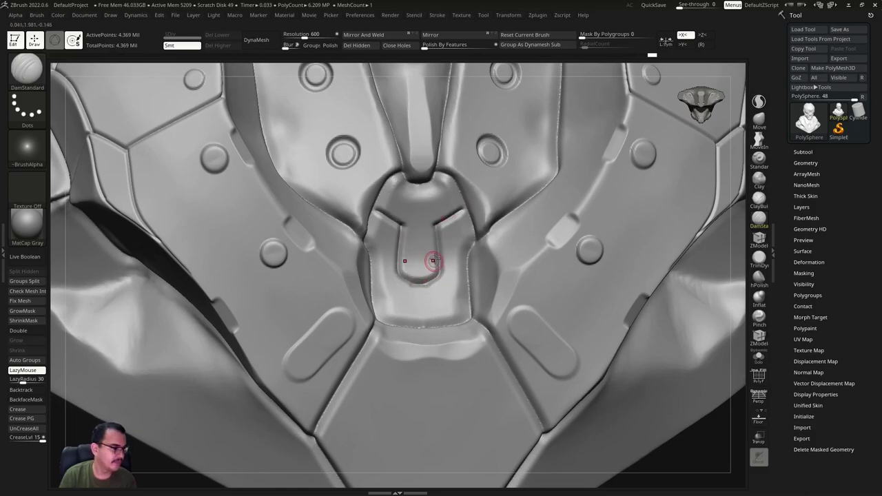
left_click_drag(446, 285, 464, 313)
key("f")
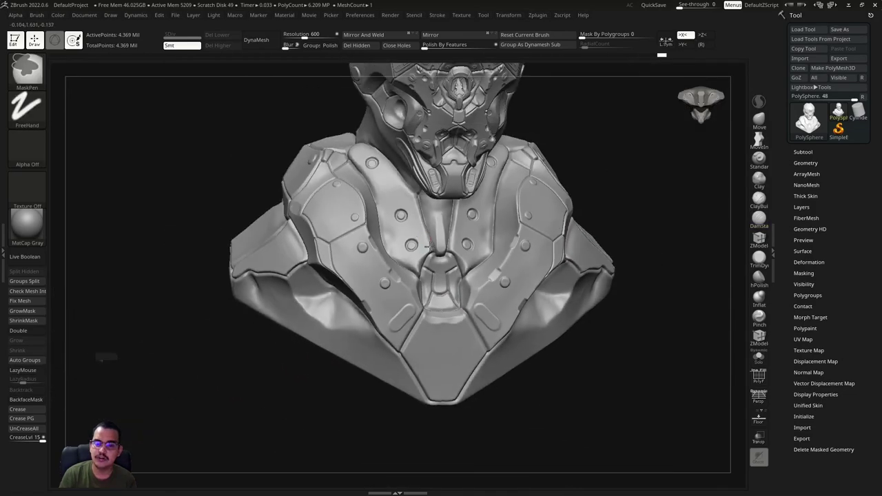
right_click_drag(419, 246, 456, 293, "ctrl")
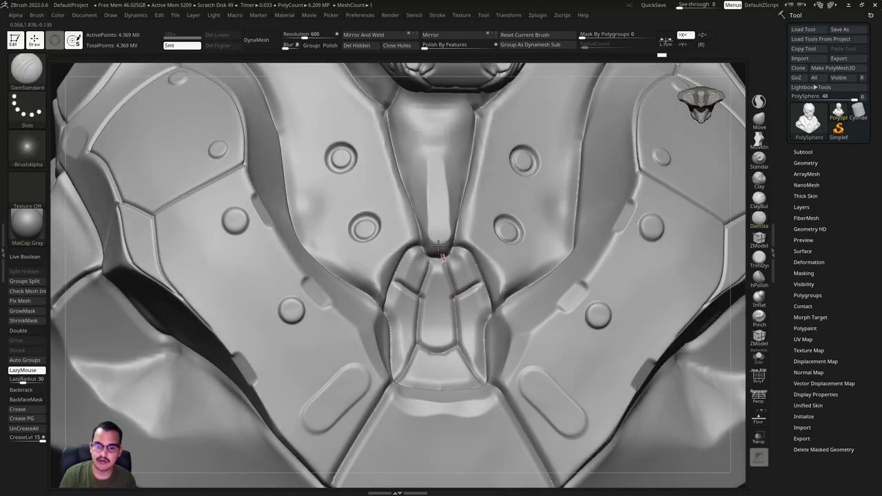
right_click_drag(439, 246, 458, 234, "ctrl")
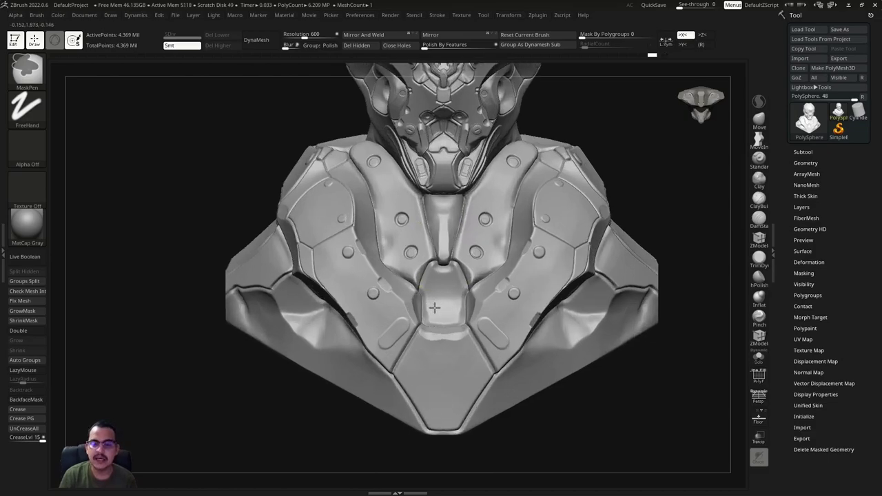
- Shift-smooth the crease on the lower side of the bust
mouse_move(427, 297)
right_mouse_down("ctrl")
mouse_move(429, 315)
mouse_move(456, 295)
mouse_move(398, 296)
mouse_move(402, 276)
mouse_move(402, 300)
right_mouse_up("ctrl")
key("shift")
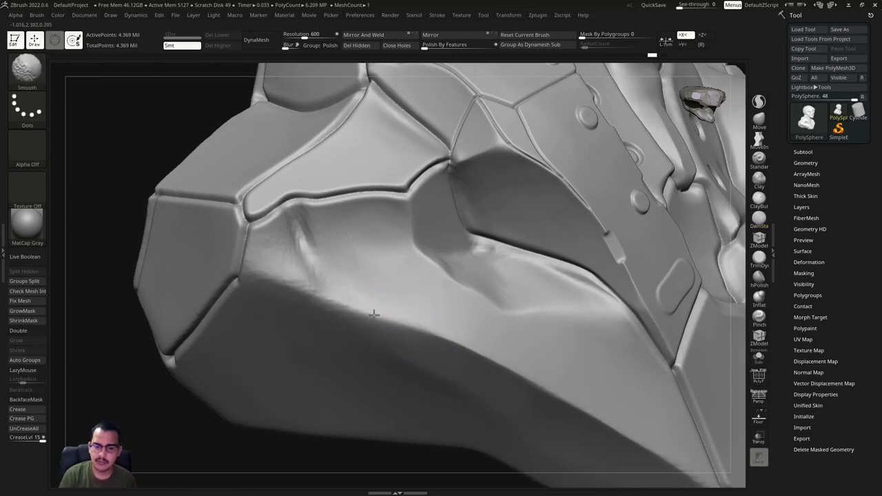
left_click_drag(313, 273, 366, 250, "shift")
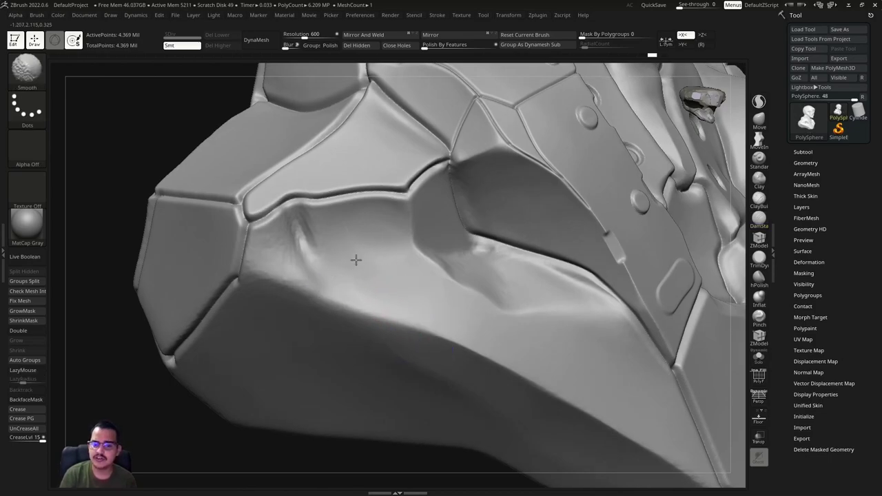
mouse_move(354, 294)
right_mouse_down()
mouse_move(356, 282)
mouse_move(446, 263)
mouse_move(500, 291)
mouse_move(386, 228)
mouse_move(422, 200)
mouse_move(417, 231)
mouse_move(457, 253)
mouse_move(423, 266)
mouse_move(437, 295)
mouse_move(423, 269)
mouse_move(388, 252)
mouse_move(427, 261)
mouse_move(413, 272)
right_mouse_up()
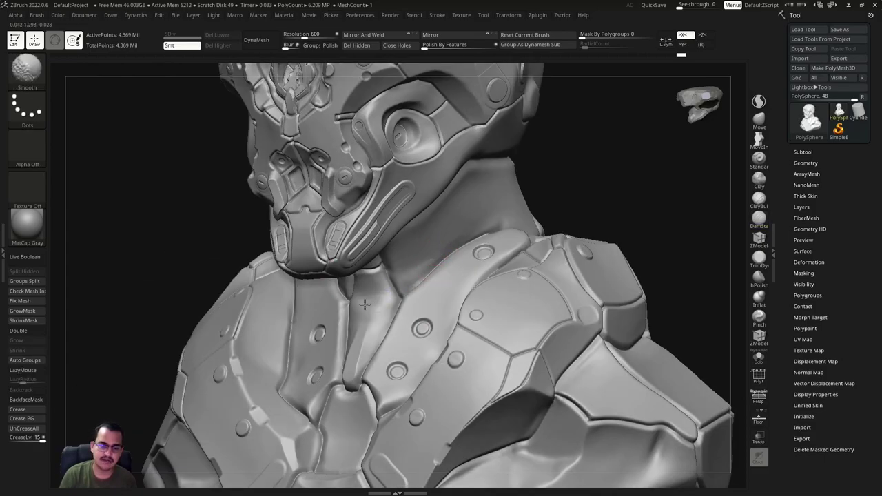
- Flatten and sharpen the chest, collar and lower shoulder plates with hPolish
left_click(759, 275)
mouse_move(600, 319)
right_mouse_down()
mouse_move(374, 325)
mouse_move(386, 335)
mouse_move(394, 327)
right_mouse_up()
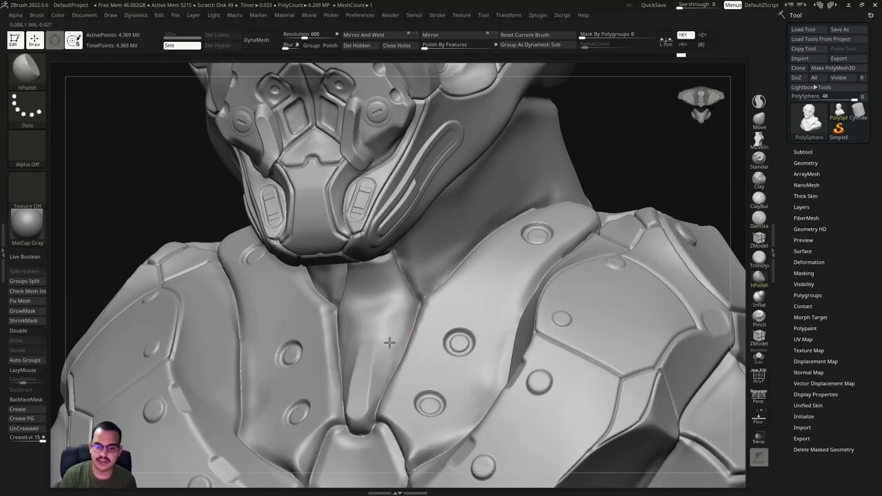
mouse_move(392, 340)
right_mouse_down()
mouse_move(388, 346)
mouse_move(373, 314)
mouse_move(354, 305)
mouse_move(378, 299)
mouse_move(366, 289)
mouse_move(374, 285)
mouse_move(383, 325)
mouse_move(360, 289)
mouse_move(381, 301)
mouse_move(380, 283)
mouse_move(382, 298)
mouse_move(350, 260)
mouse_move(335, 270)
mouse_move(419, 411)
mouse_move(394, 354)
mouse_move(400, 366)
right_mouse_up()
key("f")
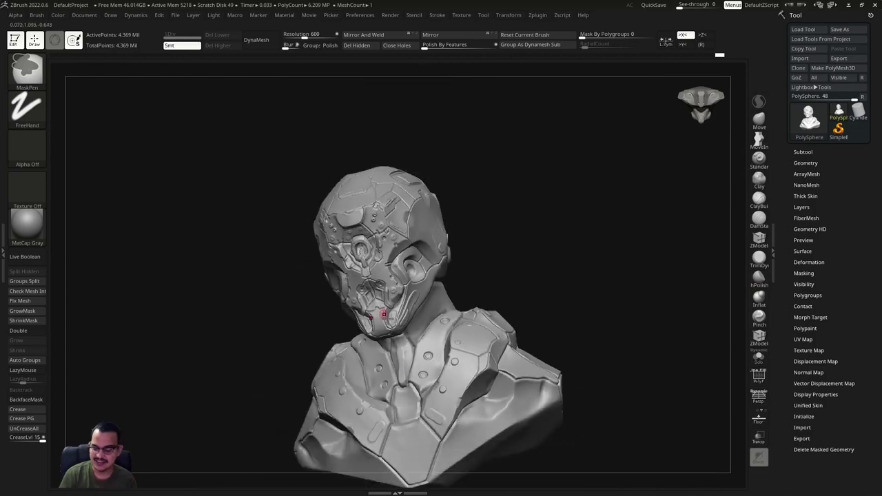
mouse_move(384, 315)
right_mouse_down()
mouse_move(386, 345)
mouse_move(394, 315)
mouse_move(404, 311)
right_mouse_up()
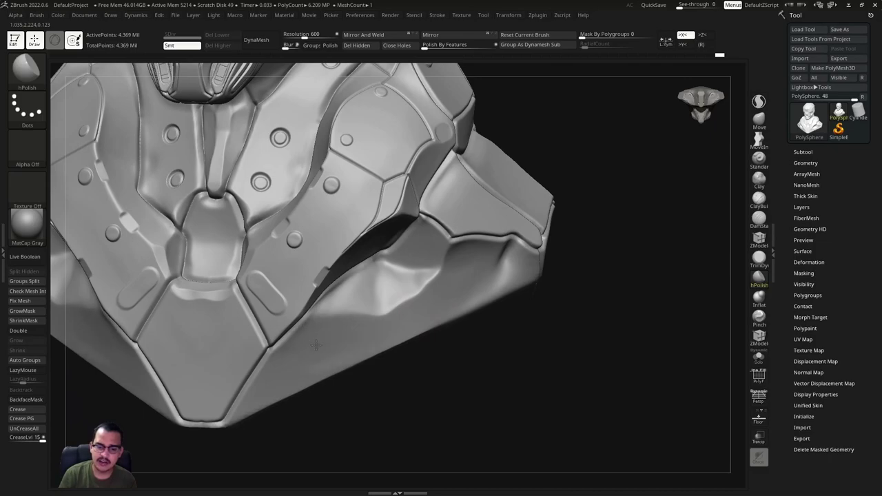
mouse_move(360, 334)
right_mouse_down()
mouse_move(381, 331)
mouse_move(433, 291)
mouse_move(393, 310)
mouse_move(413, 268)
mouse_move(405, 259)
right_mouse_up()
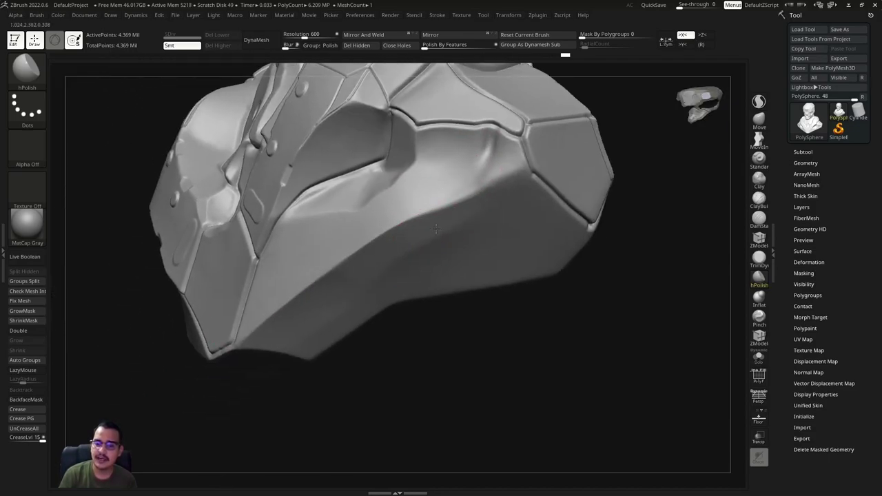
right_click_drag(414, 240, 412, 294)
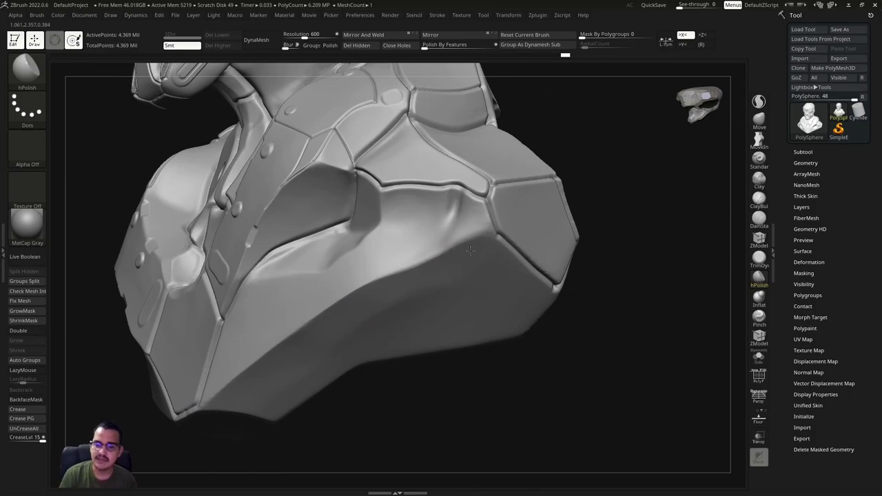
right_click_drag(474, 249, 462, 272)
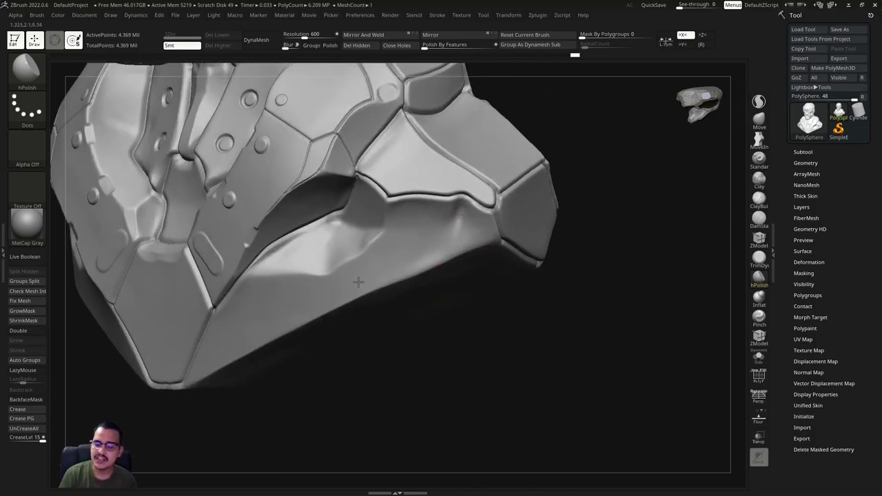
mouse_move(358, 280)
right_mouse_down()
mouse_move(400, 270)
mouse_move(349, 299)
mouse_move(395, 270)
mouse_move(418, 290)
mouse_move(418, 269)
mouse_move(425, 323)
mouse_move(394, 305)
mouse_move(456, 303)
mouse_move(473, 292)
mouse_move(423, 285)
mouse_move(433, 275)
mouse_move(432, 322)
mouse_move(394, 315)
mouse_move(414, 283)
mouse_move(723, 200)
mouse_move(396, 310)
right_mouse_up()
left_click(758, 181)
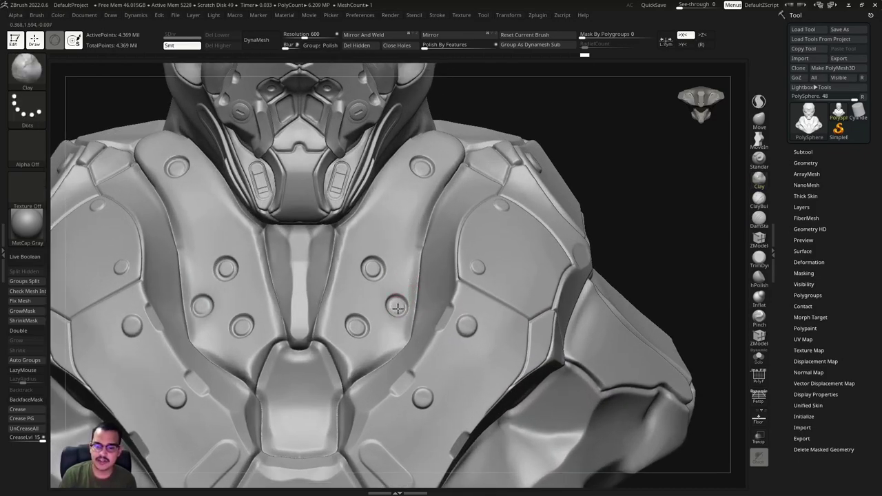
- Carve mirrored DamStandard grooves linking the chest bolts into triangles
key("f")
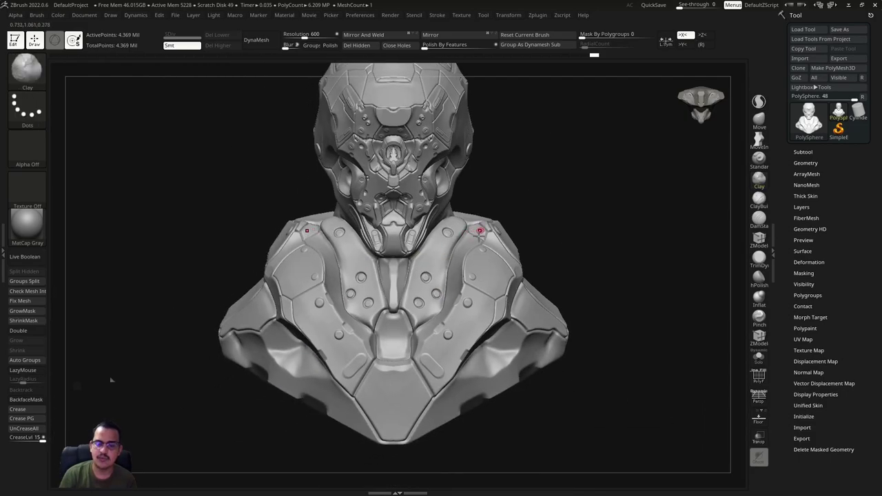
mouse_move(479, 234)
right_mouse_down()
mouse_move(452, 253)
mouse_move(585, 205)
right_mouse_up()
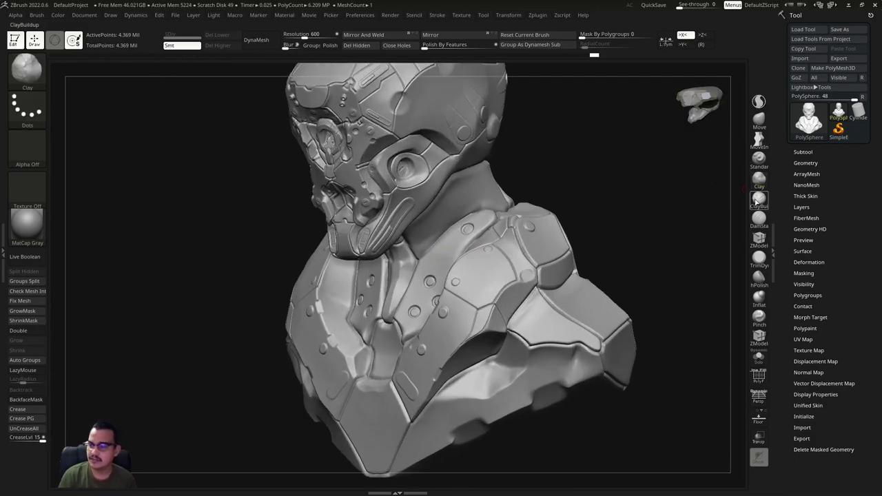
left_click(758, 219)
right_click_drag(419, 255, 459, 275, "shift")
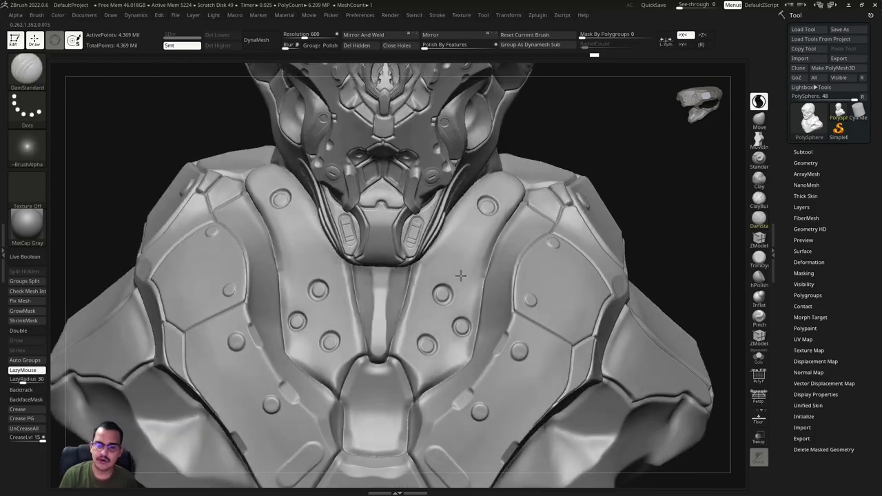
left_click_drag(453, 254, 474, 219)
mouse_move(487, 206)
right_mouse_down()
mouse_move(442, 288)
mouse_move(469, 274)
mouse_move(487, 211)
mouse_move(455, 285)
mouse_move(443, 285)
right_mouse_up()
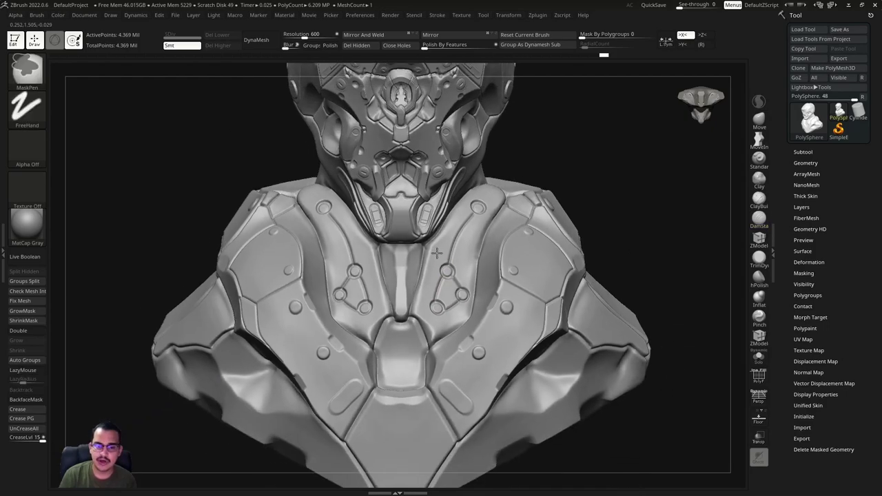
mouse_move(448, 266)
right_mouse_down()
mouse_move(439, 303)
mouse_move(436, 297)
right_mouse_up()
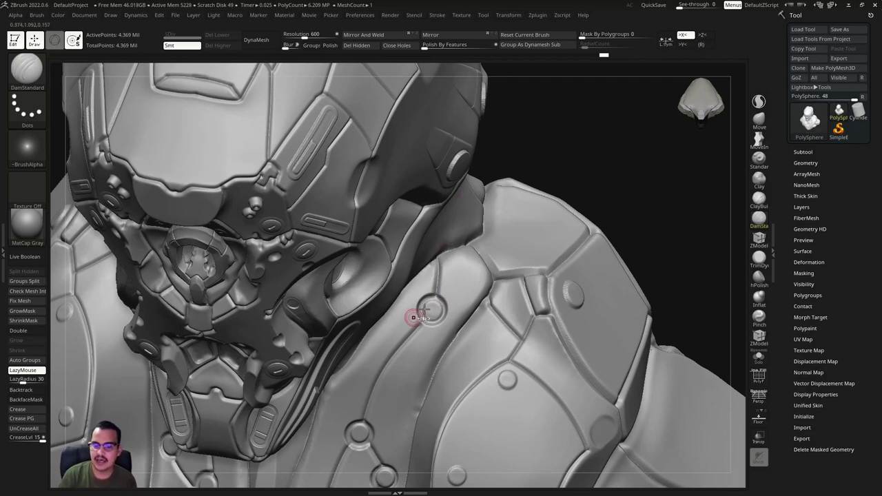
- Check the triangular bolt clusters from several angles and reselect the brush with B-D-S
key("f")
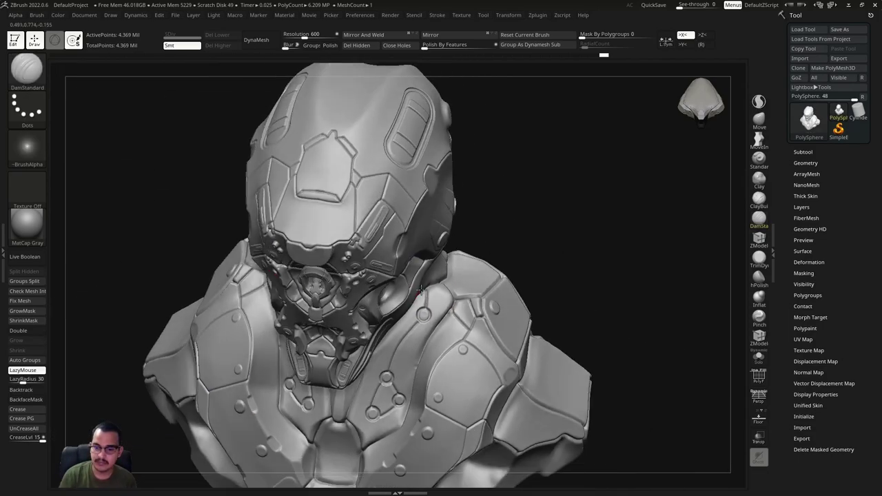
right_click_drag(421, 293, 418, 276)
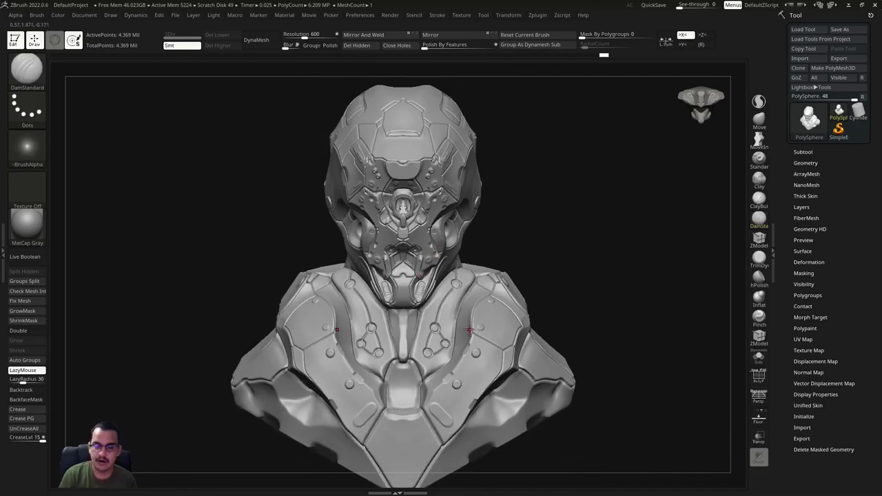
right_click_drag(437, 359, 422, 348, "ctrl")
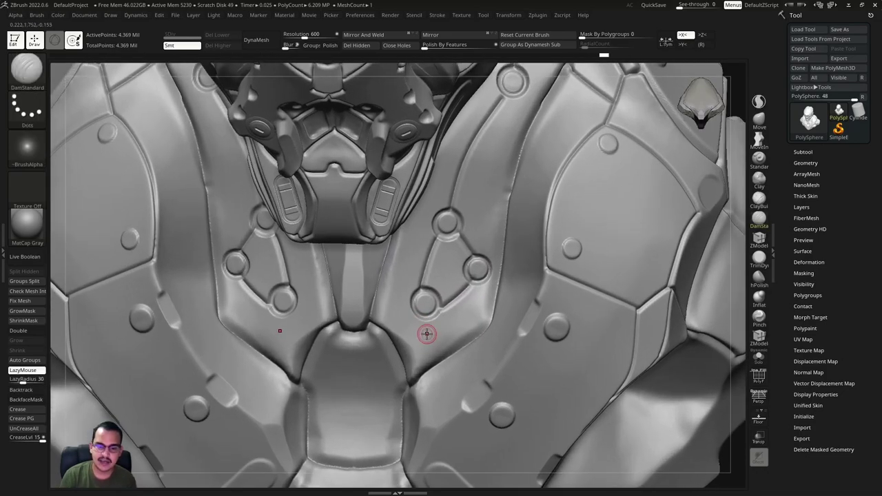
mouse_move(427, 335)
right_mouse_down("ctrl")
mouse_move(398, 305)
mouse_move(433, 288)
right_mouse_up("ctrl")
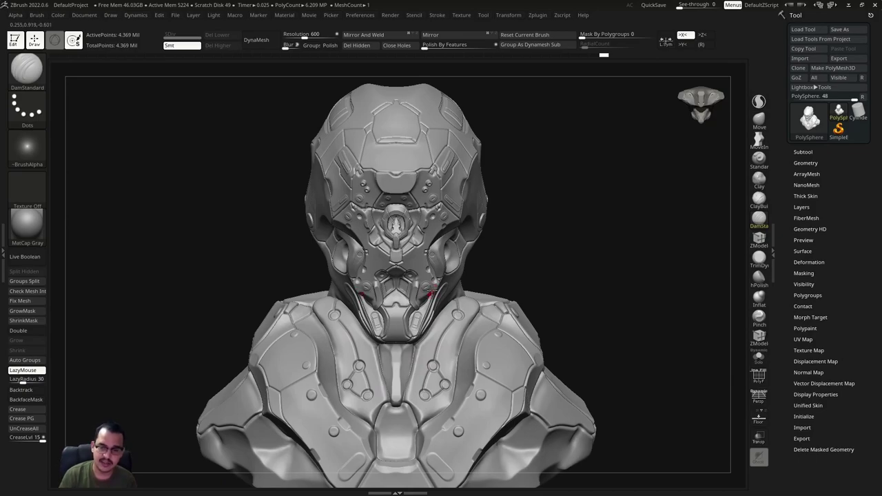
right_click_drag(433, 288, 412, 279)
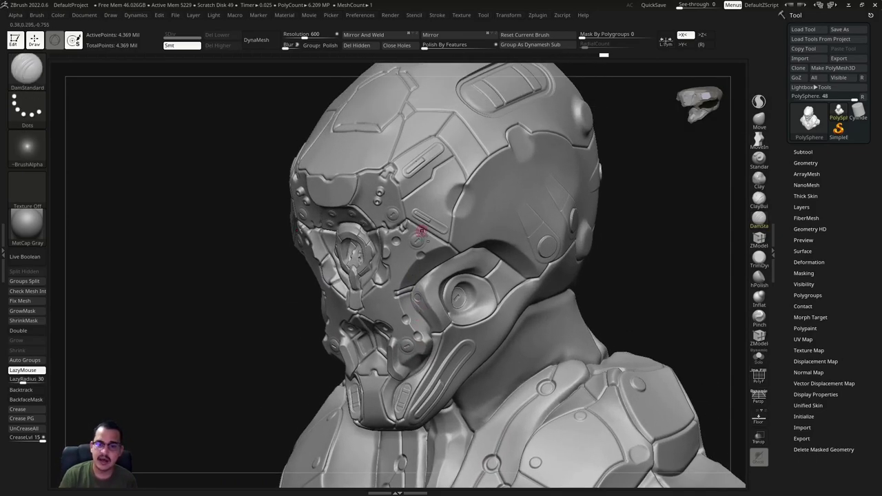
mouse_move(421, 235)
right_mouse_down()
mouse_move(400, 238)
mouse_move(528, 244)
right_mouse_up()
key("b")
key("d")
key("s")
- Polish the helmet forehead plate edges with a smaller hPolish brush
left_click(758, 279)
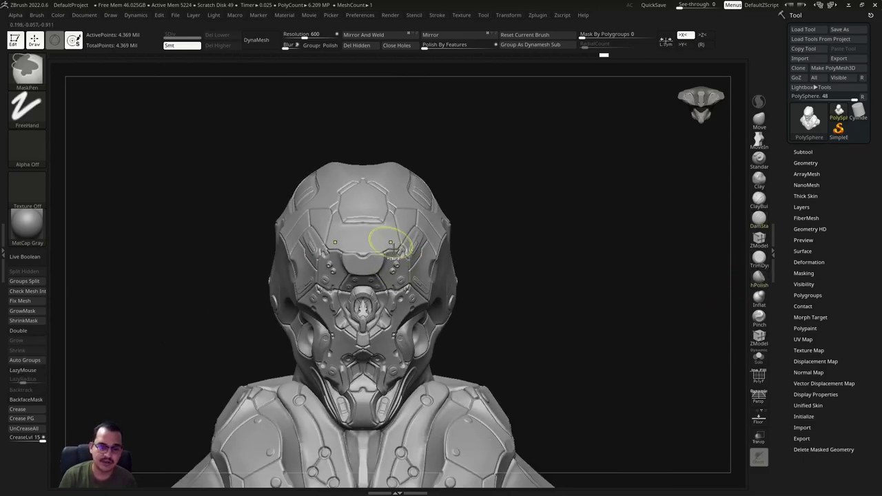
mouse_move(393, 246)
right_mouse_down("alt")
mouse_move(414, 276)
mouse_move(420, 265)
right_mouse_up("alt")
key("s")
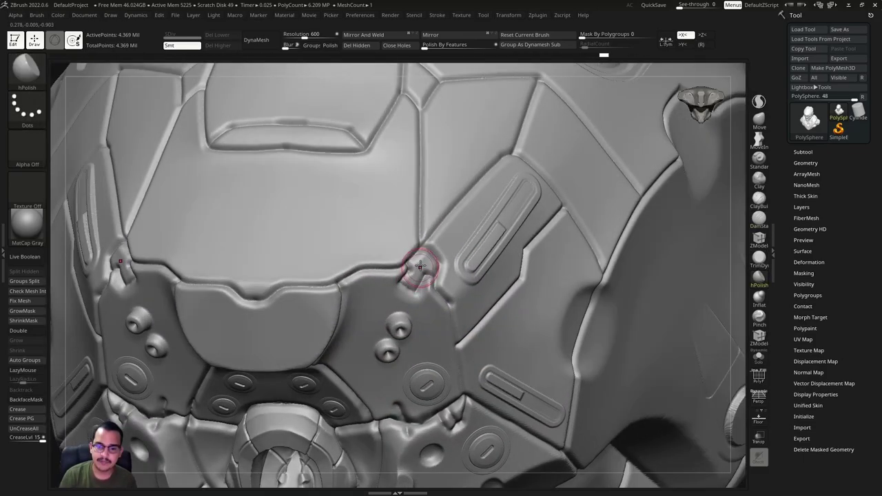
left_click_drag(420, 267, 424, 266)
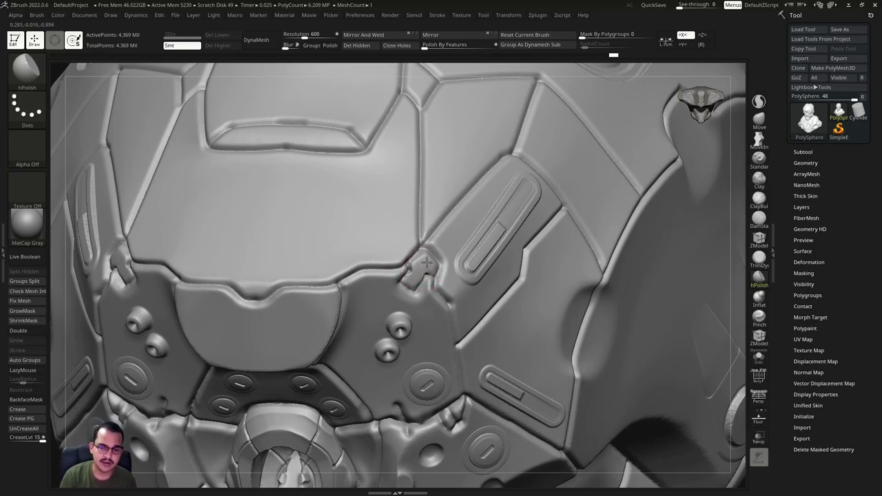
mouse_move(425, 262)
right_mouse_down()
mouse_move(432, 256)
mouse_move(413, 240)
mouse_move(437, 258)
mouse_move(427, 241)
mouse_move(437, 236)
mouse_move(450, 265)
right_mouse_up()
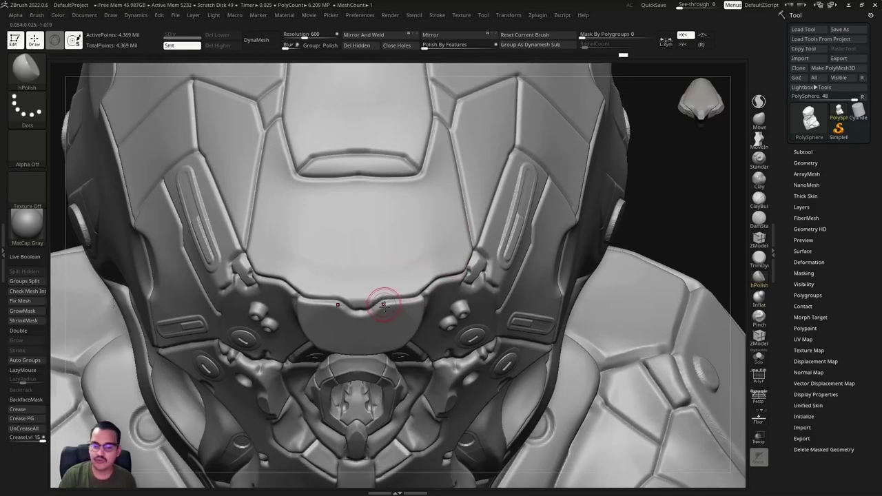
mouse_move(384, 305)
right_mouse_down()
mouse_move(366, 301)
mouse_move(400, 252)
mouse_move(437, 266)
mouse_move(435, 239)
mouse_move(419, 250)
mouse_move(426, 235)
mouse_move(460, 222)
right_mouse_up()
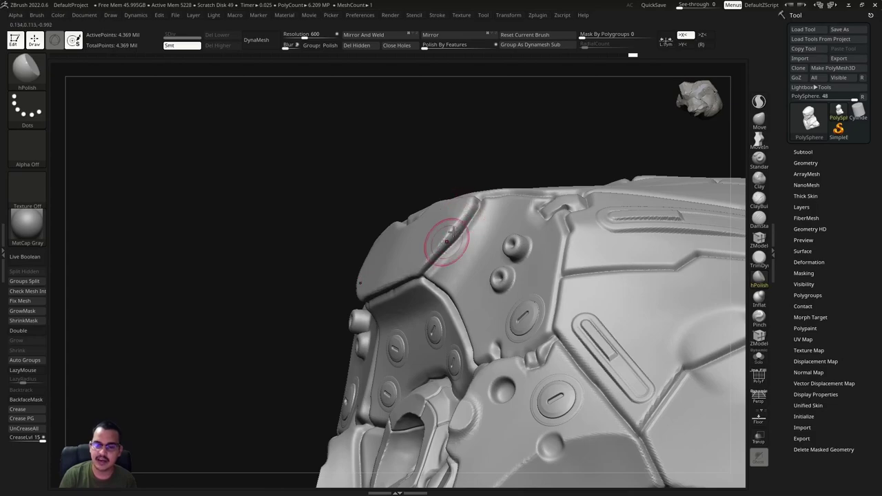
- Turn on perspective and review the whole bust from several angles
right_click_drag(432, 253, 448, 276, "shift")
key("f")
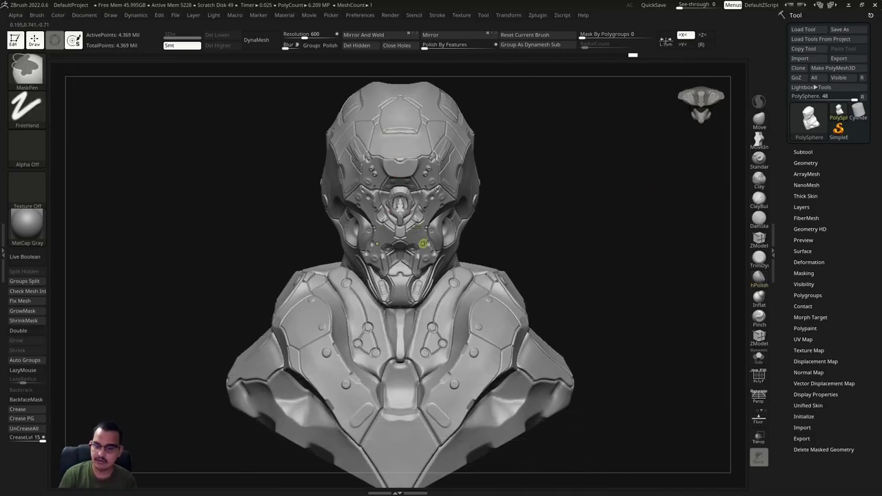
mouse_move(414, 226)
right_mouse_down()
mouse_move(513, 273)
mouse_move(474, 274)
mouse_move(498, 253)
right_mouse_up()
left_click(759, 397)
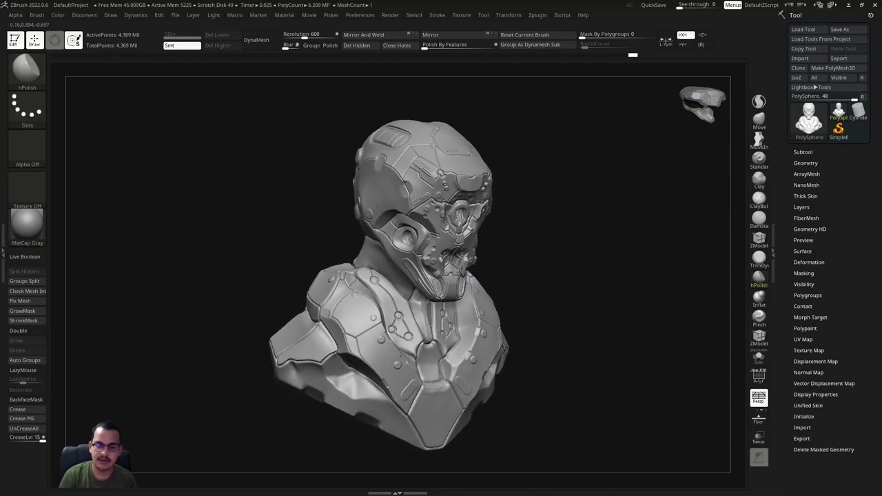
mouse_move(529, 200)
right_mouse_down()
mouse_move(498, 230)
mouse_move(516, 228)
mouse_move(499, 240)
mouse_move(529, 200)
mouse_move(520, 220)
right_mouse_up()
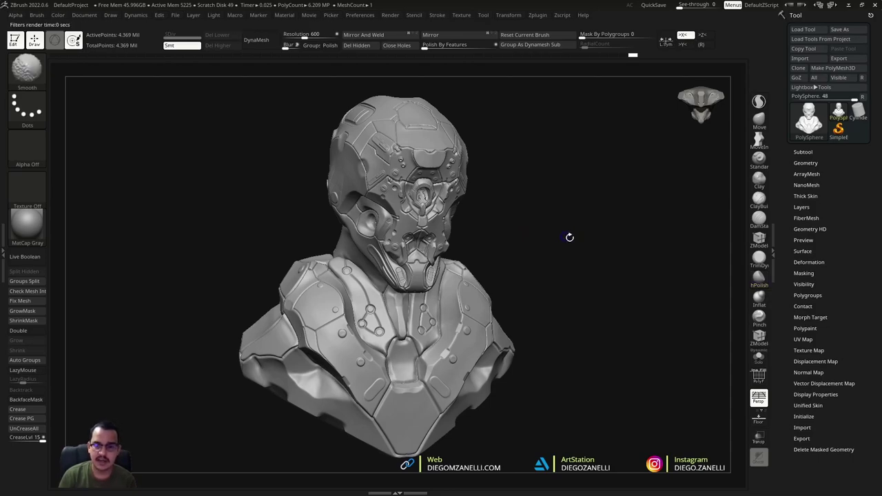